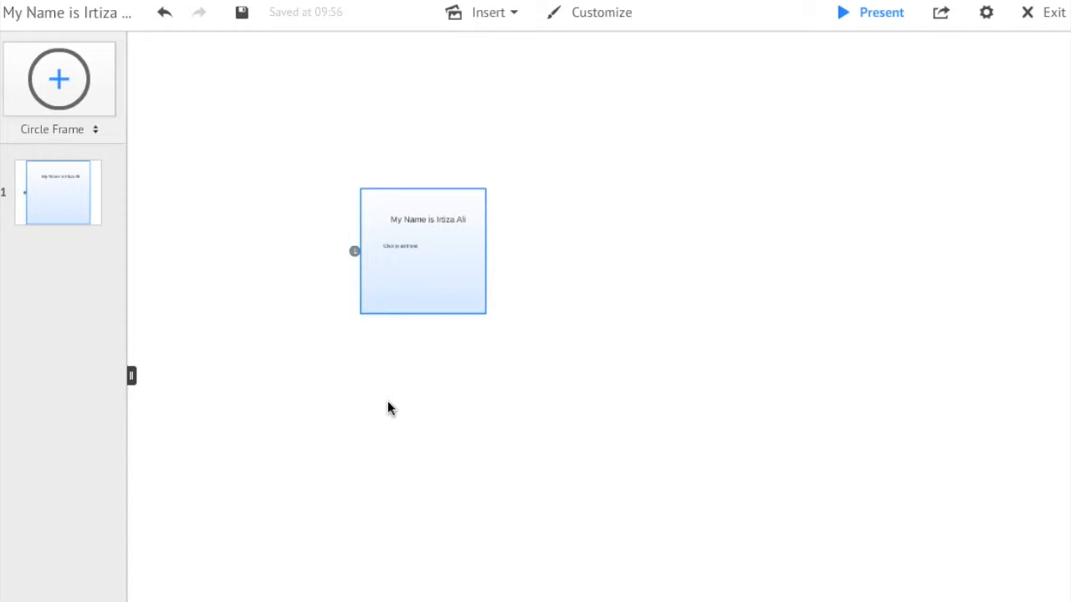
- Add a circle frame to the canvas beside the square frame
click(164, 243)
click(66, 203)
click(46, 222)
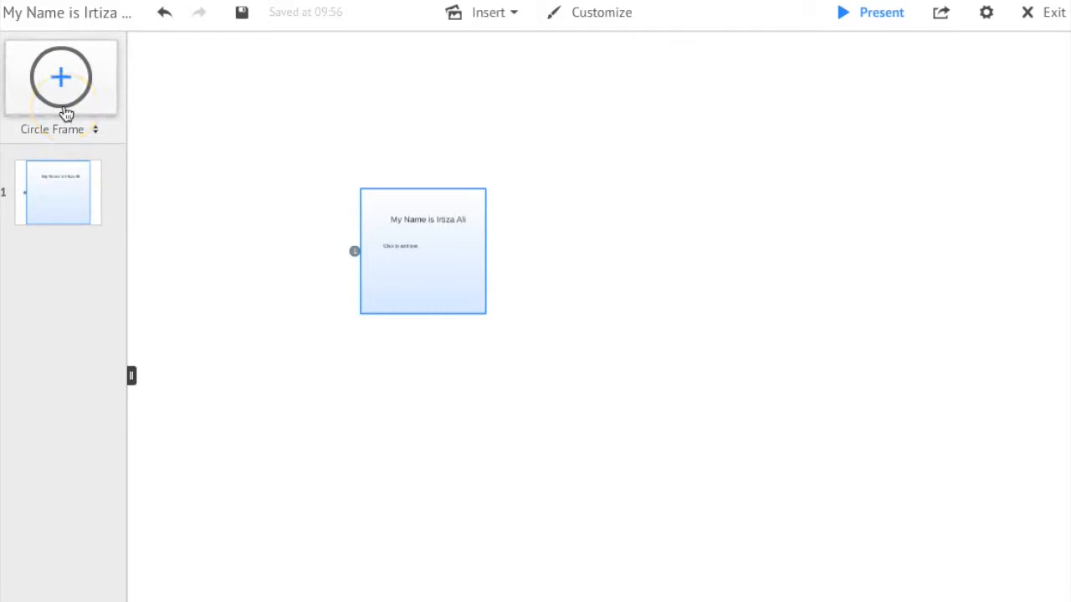
drag(66, 113, 245, 167)
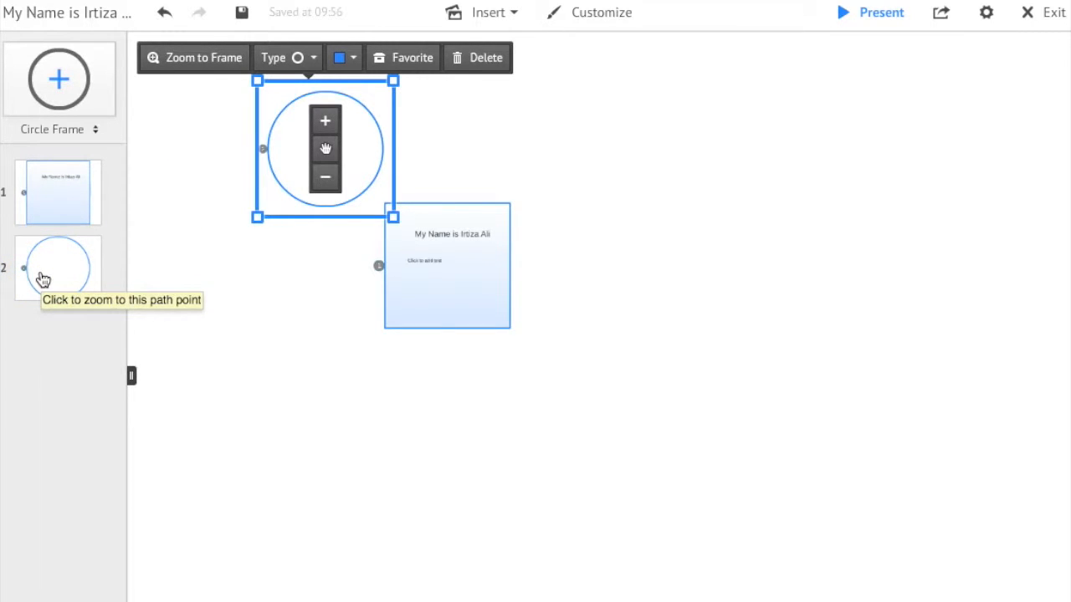
- Switch the type for new frames to Rectangle and back to Circle
click(97, 140)
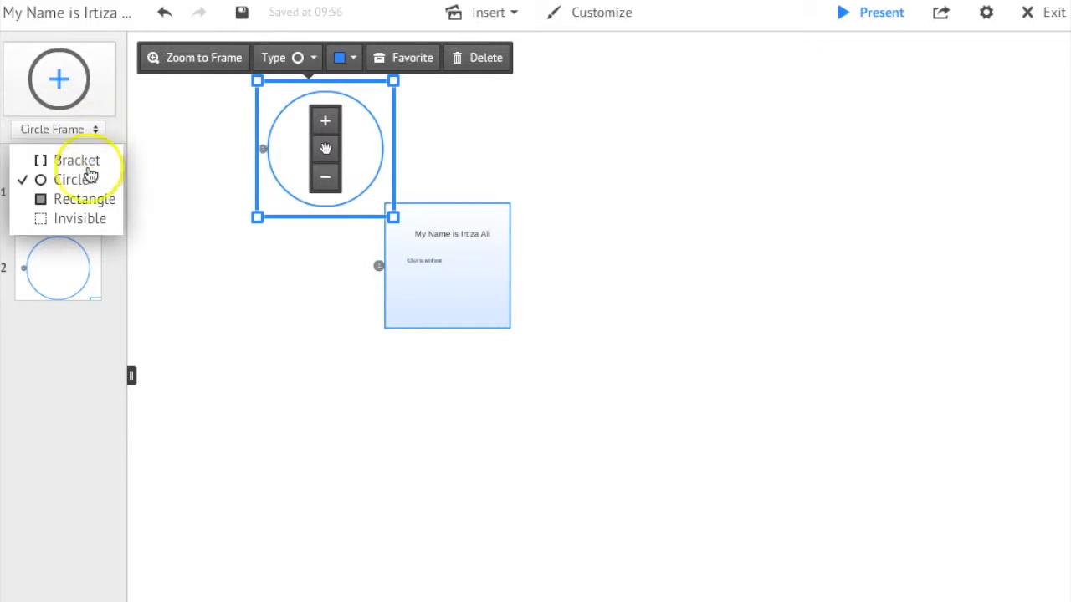
click(87, 198)
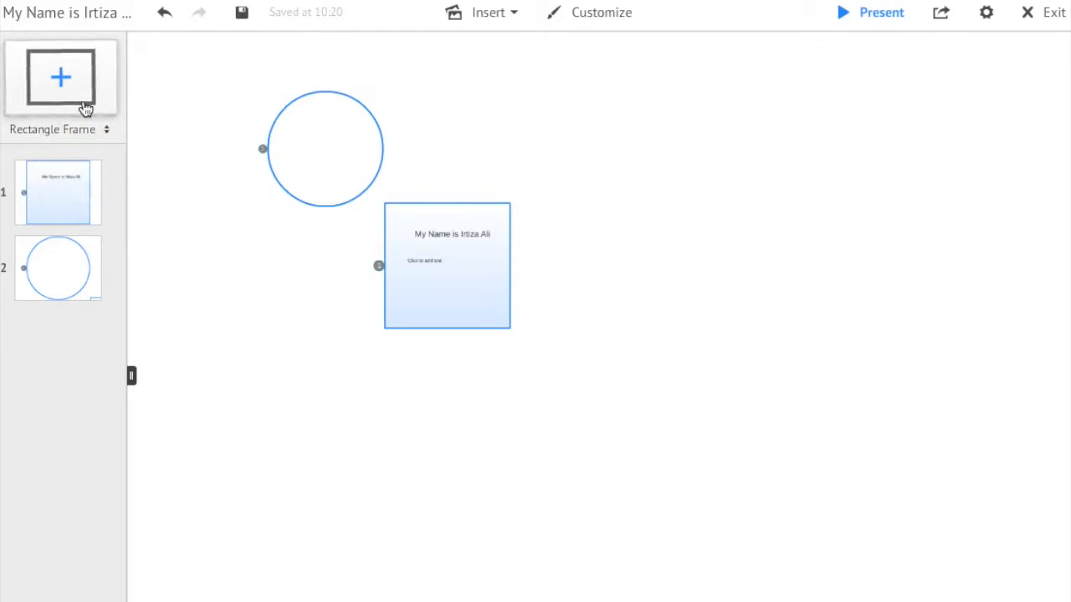
click(86, 149)
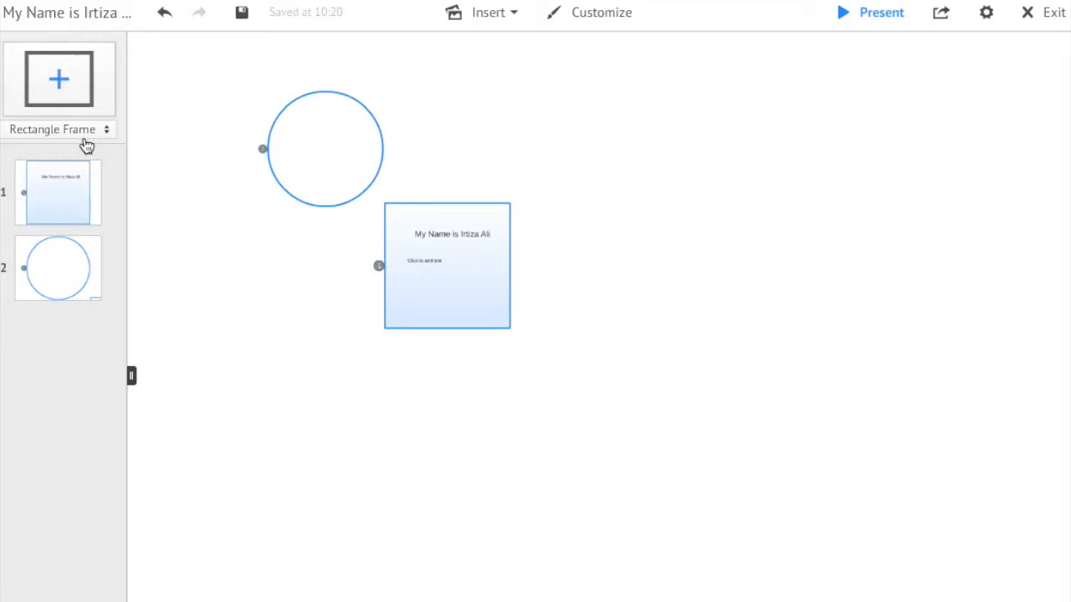
click(79, 131)
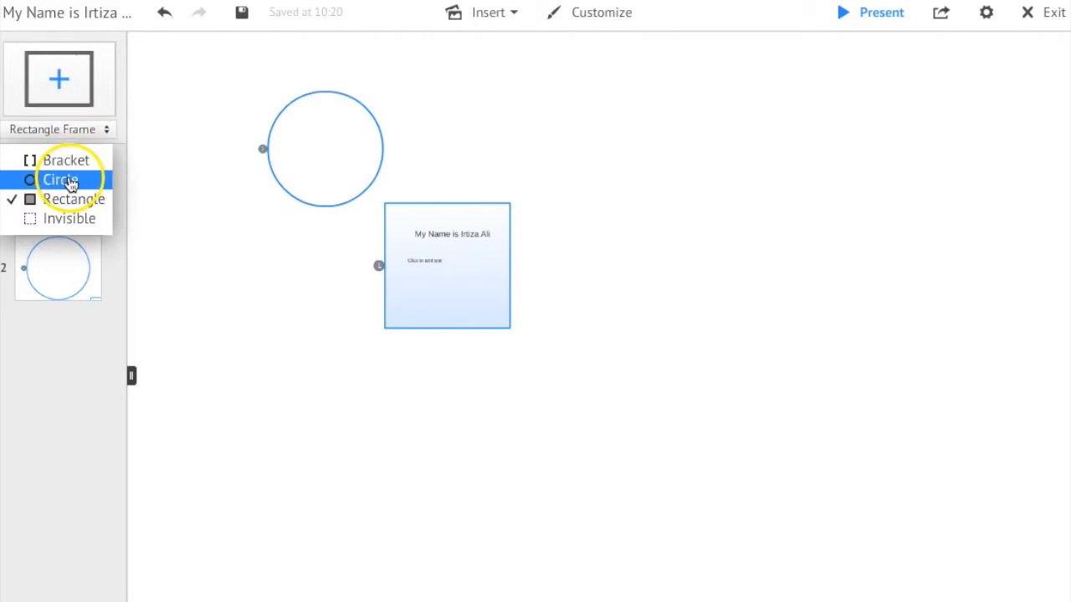
click(71, 185)
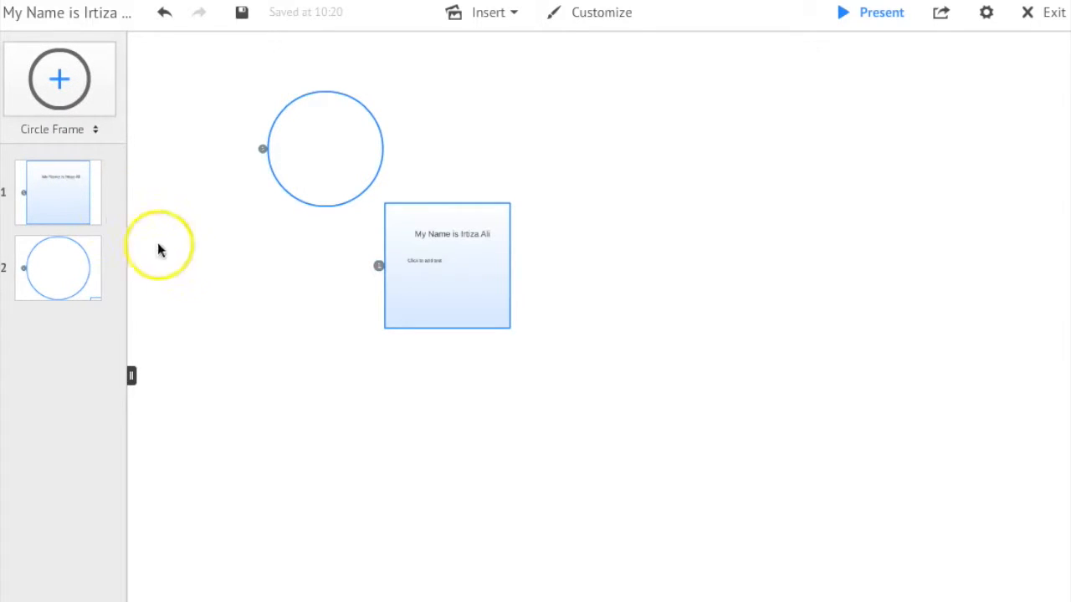
- Delete the empty circle frame from the canvas
click(316, 161)
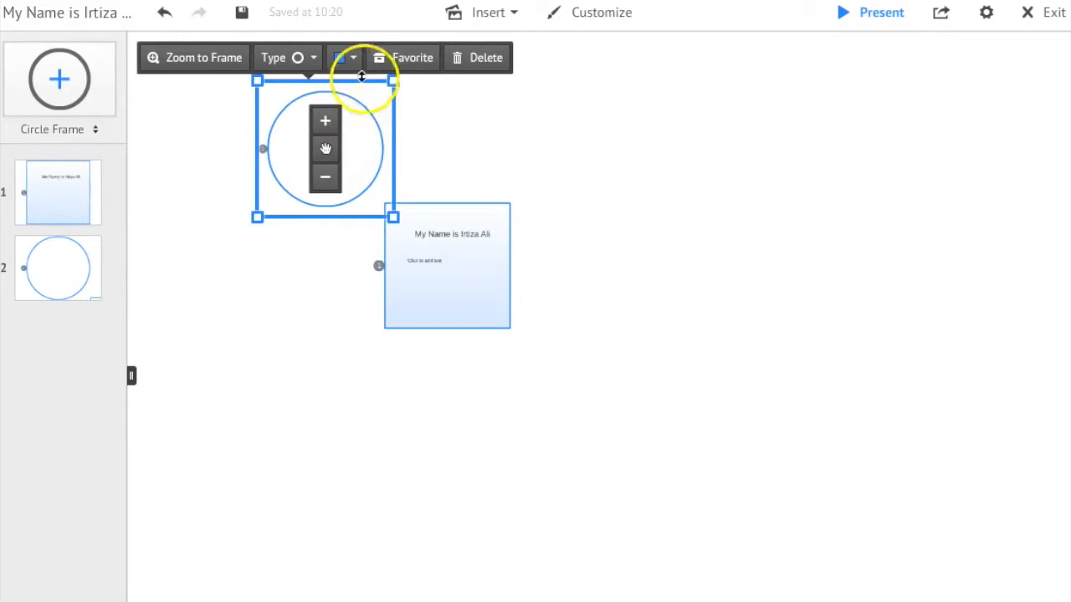
click(473, 58)
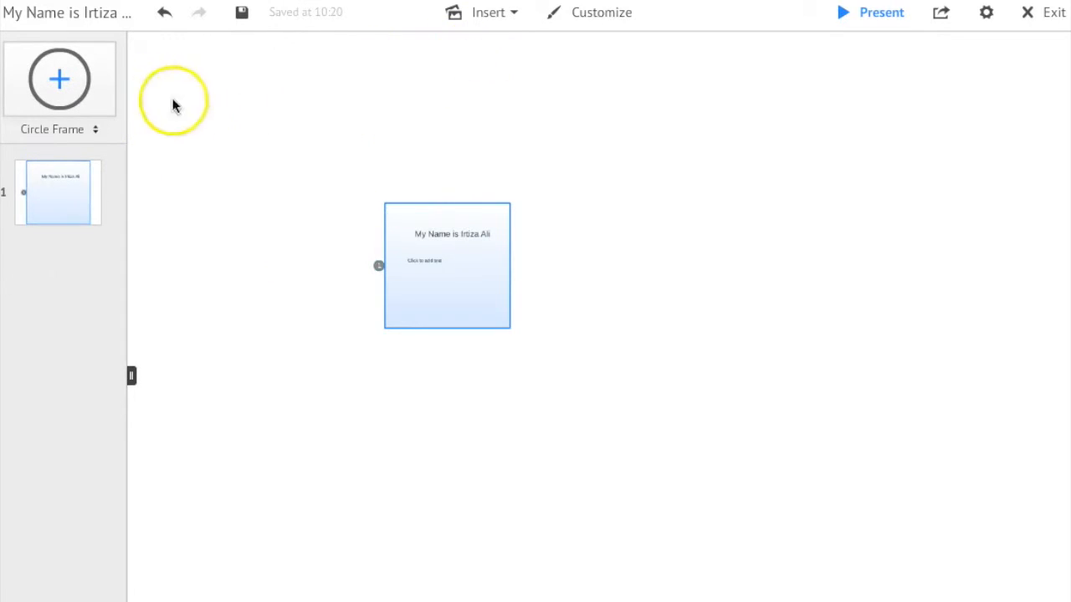
- Add a new circle frame and place it in the upper-left corner of the square frame, beside the title text
click(88, 93)
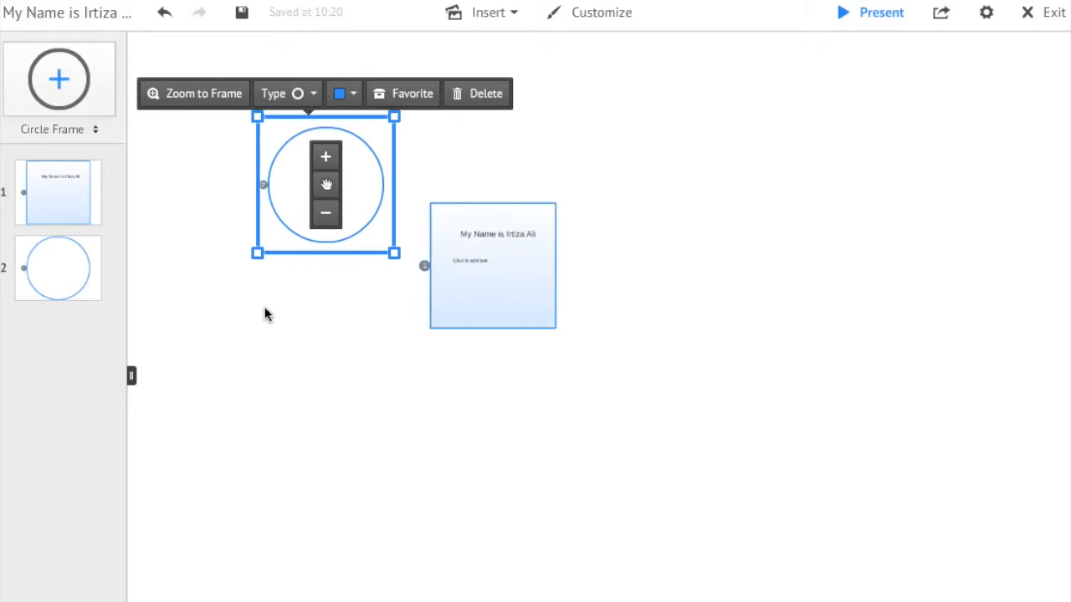
click(288, 309)
click(466, 286)
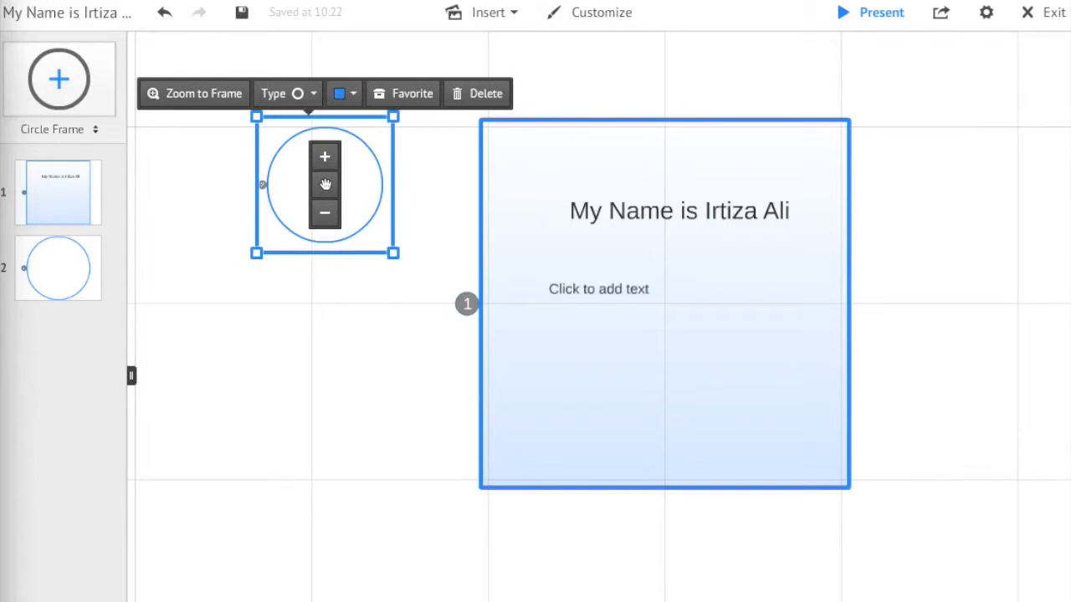
click(278, 314)
drag(366, 141, 610, 145)
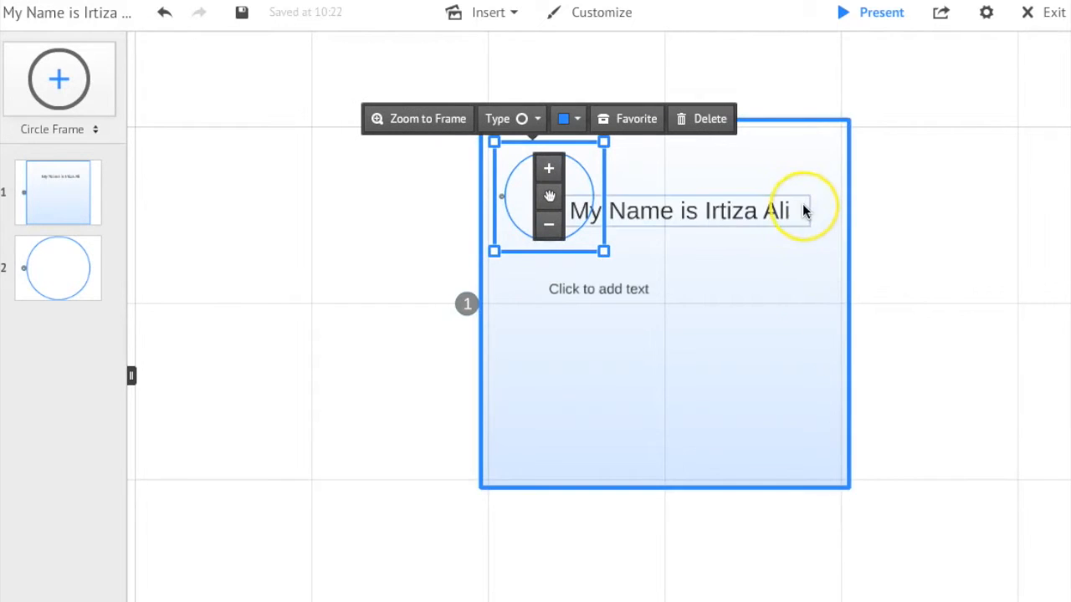
scroll(802, 203, up, 2)
scroll(806, 206, up, 2)
click(641, 232)
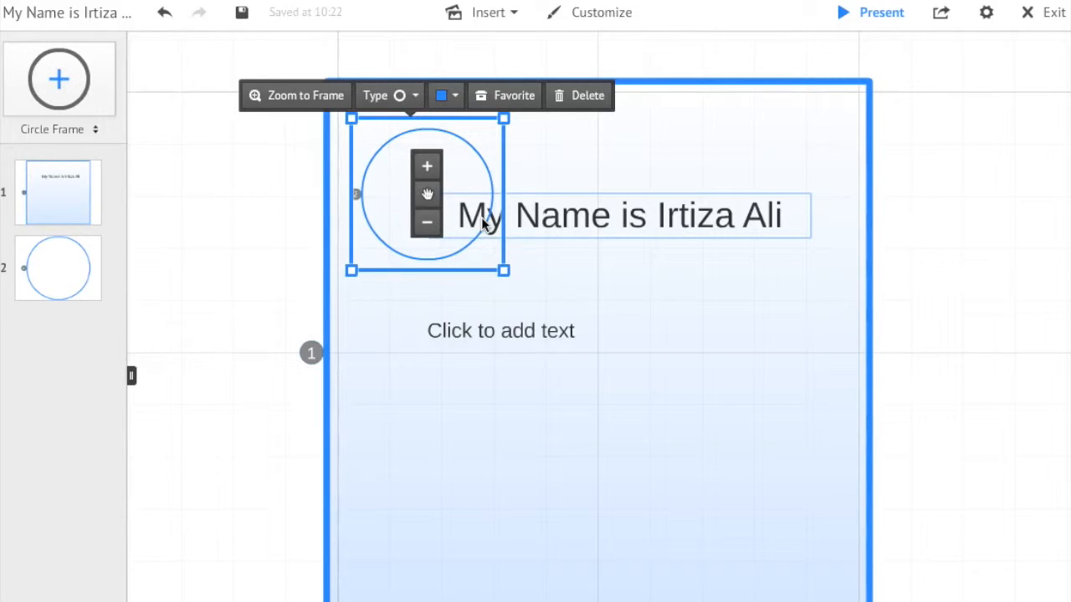
click(429, 222)
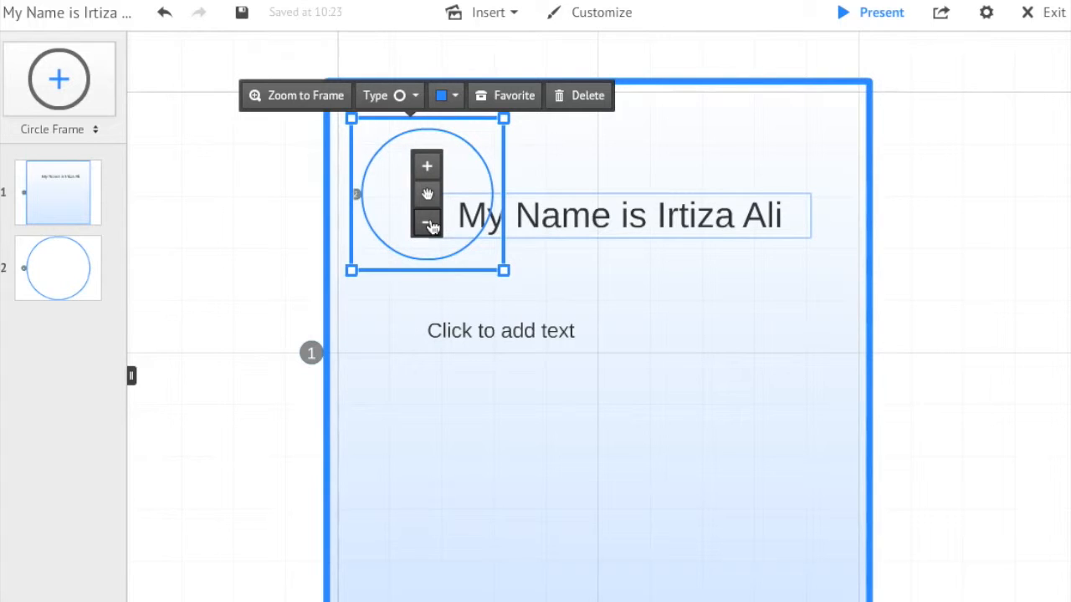
click(456, 223)
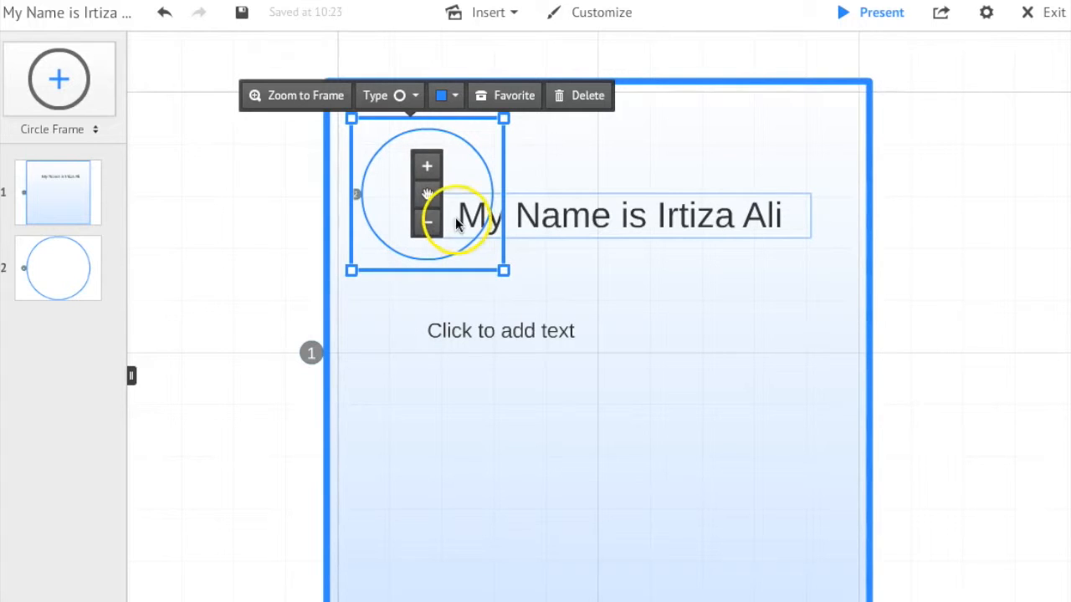
- Add the body text "Animals" over the circle frame inside the square frame
click(452, 162)
click(438, 170)
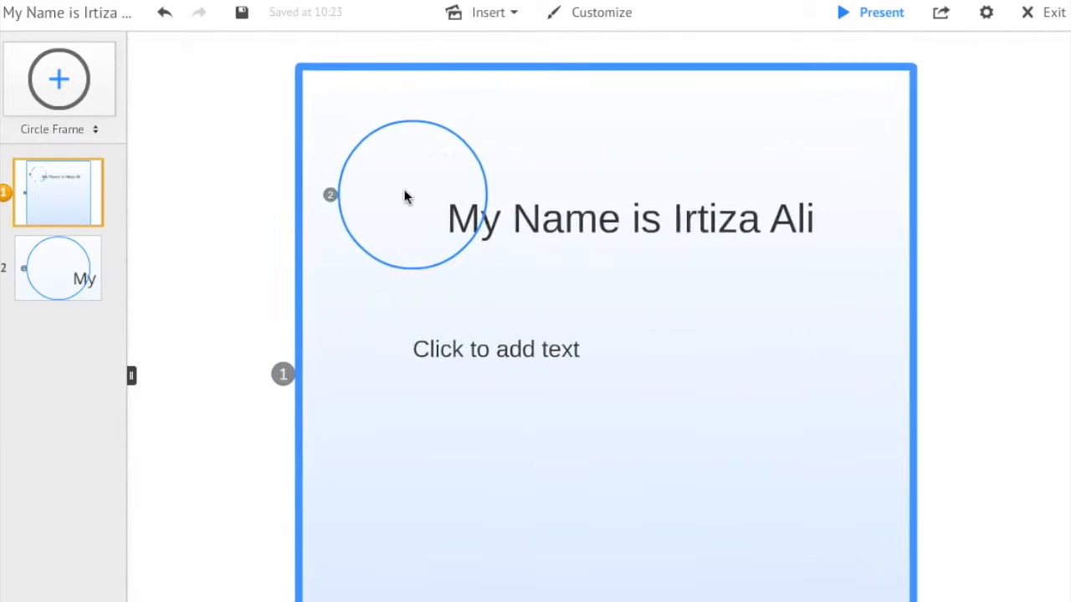
click(405, 192)
click(458, 206)
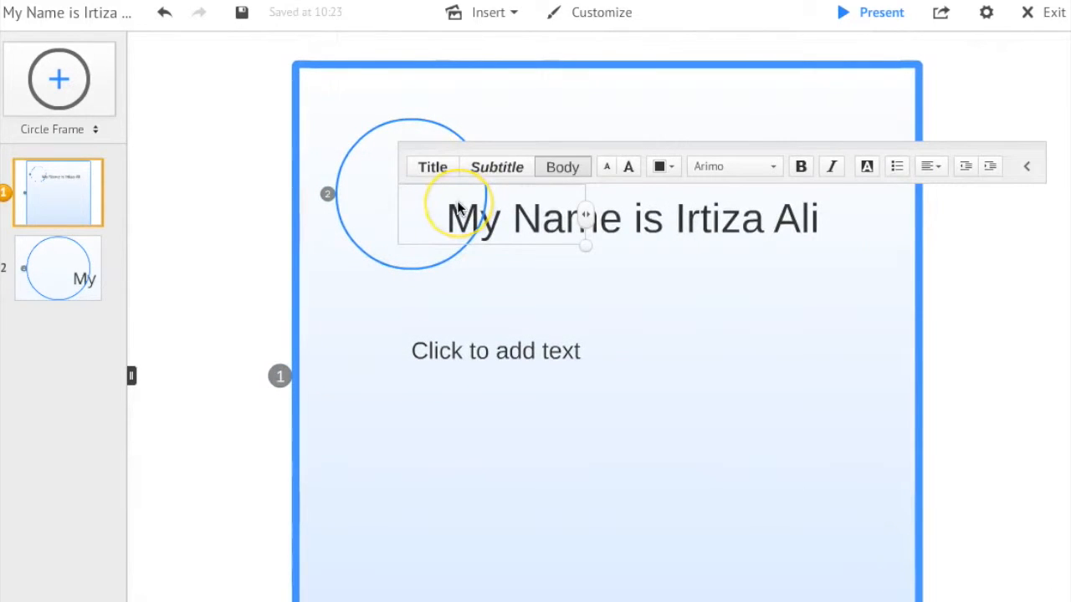
text(Amy Nas)
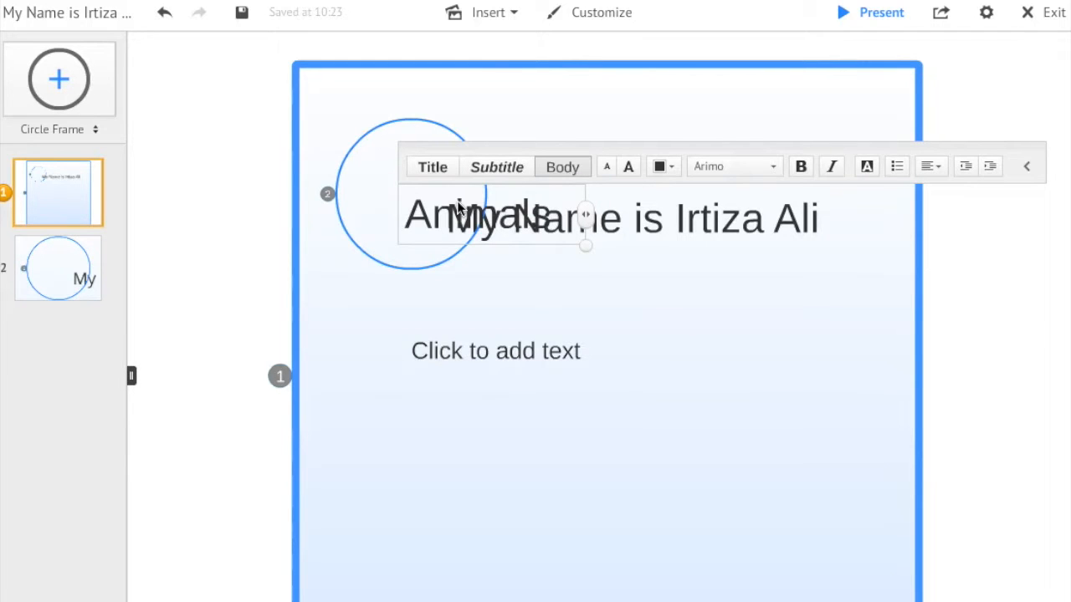
key(Return)
click(428, 188)
click(399, 346)
- Move the "Animals" text into the circle frame and shrink it until it fits inside the circle
click(445, 222)
drag(444, 222, 388, 184)
click(466, 163)
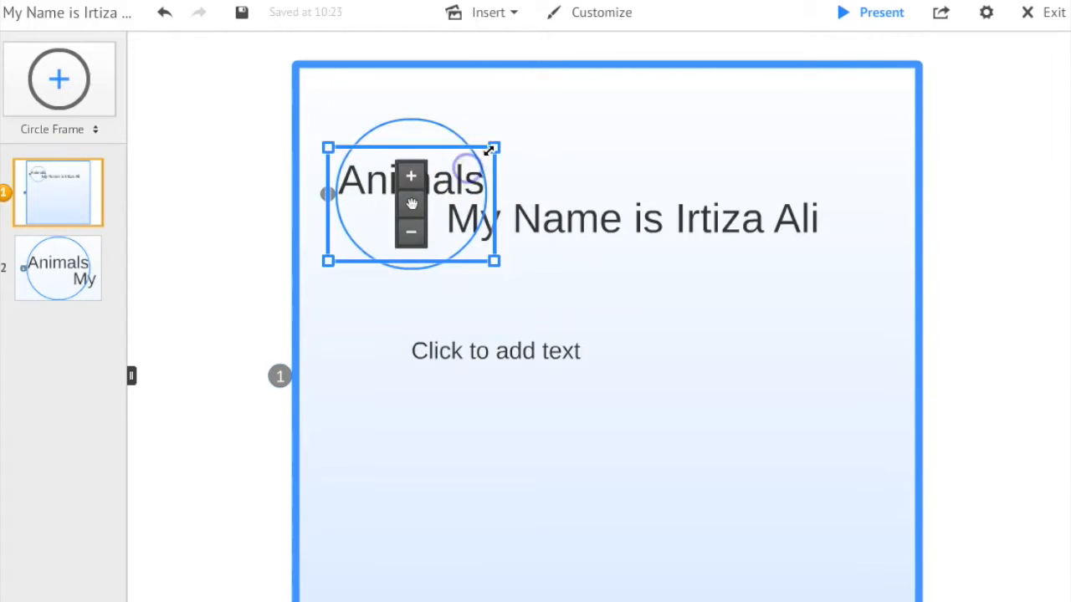
drag(494, 147, 471, 162)
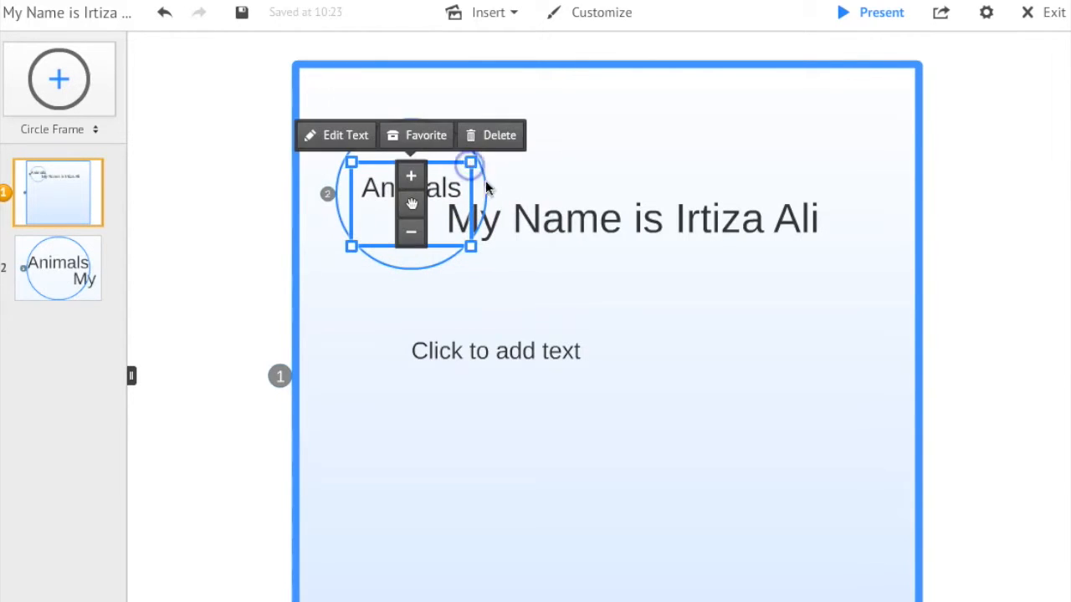
click(429, 91)
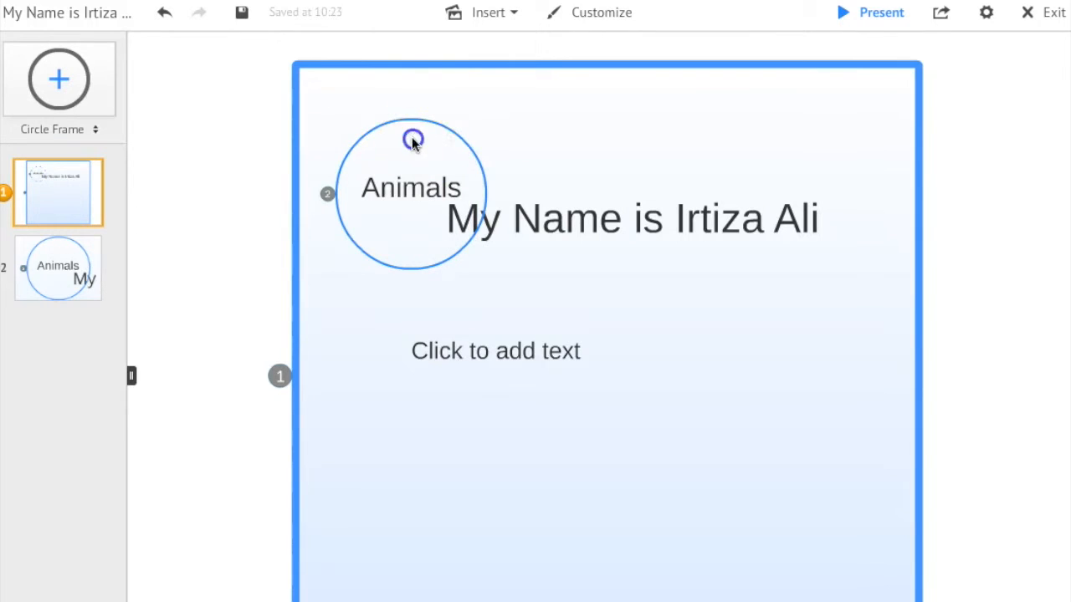
- Move the circle frame with its "Animals" text further into the square frame's upper-left corner, clear of the title
click(414, 132)
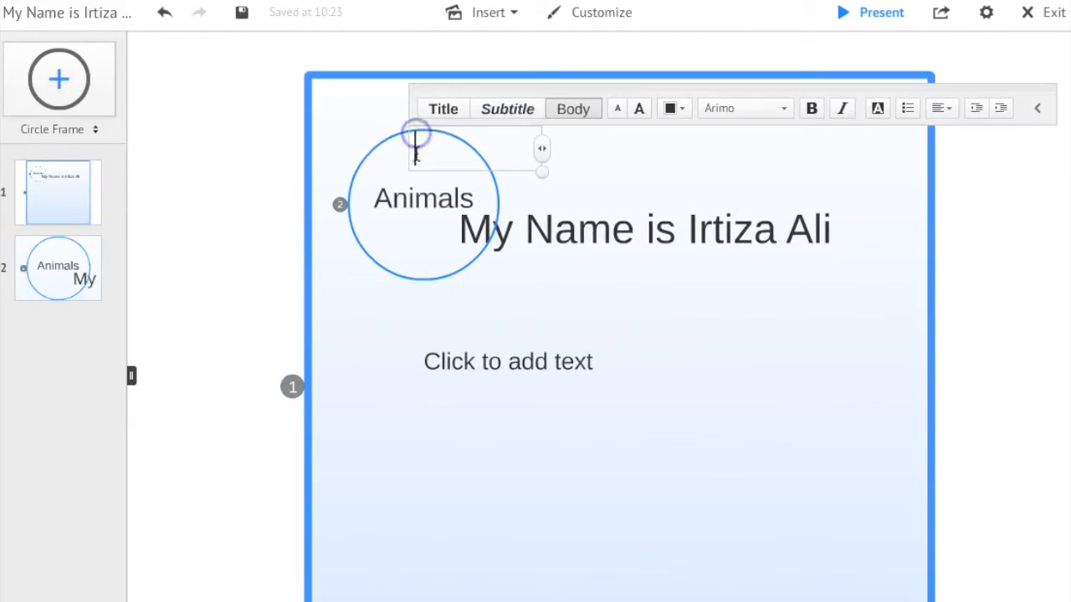
click(394, 191)
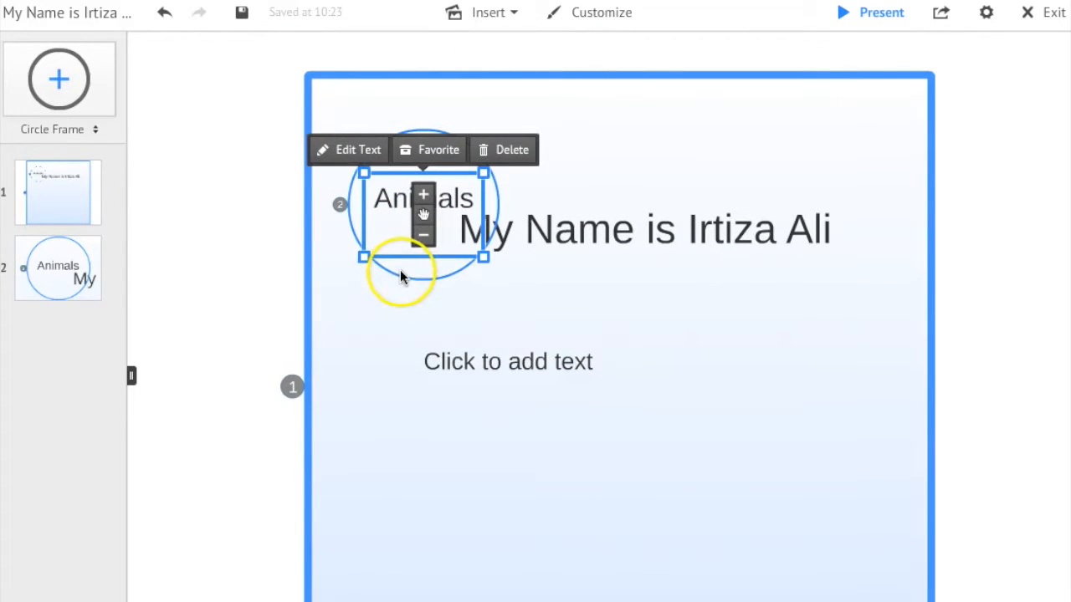
click(399, 269)
click(399, 279)
drag(400, 278, 381, 236)
click(418, 310)
click(391, 194)
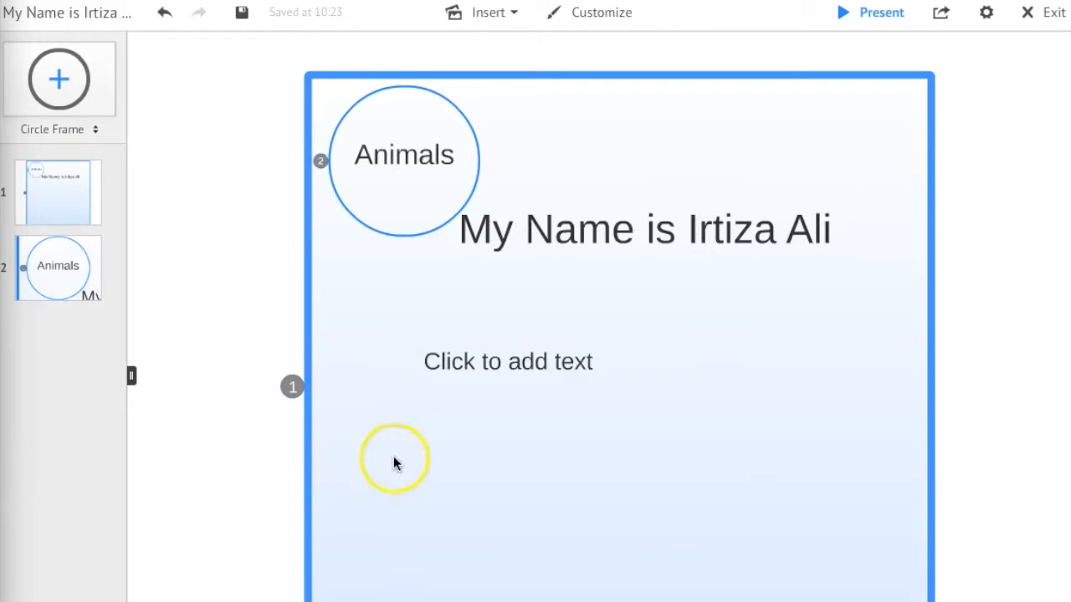
- Search the web images for "dog" and insert the black dog picture over the Animals circle
click(466, 363)
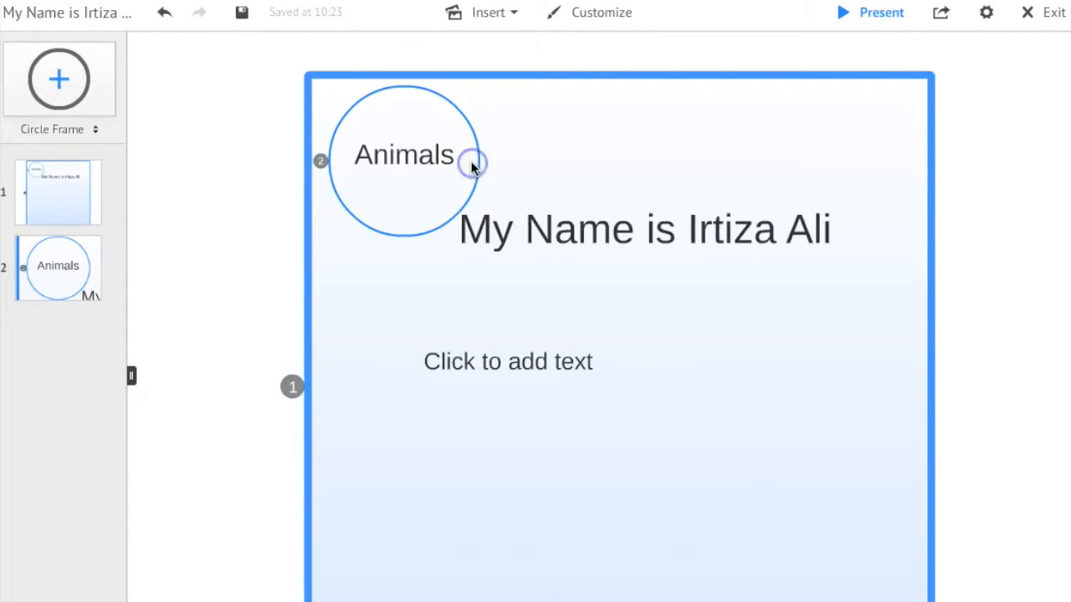
click(481, 24)
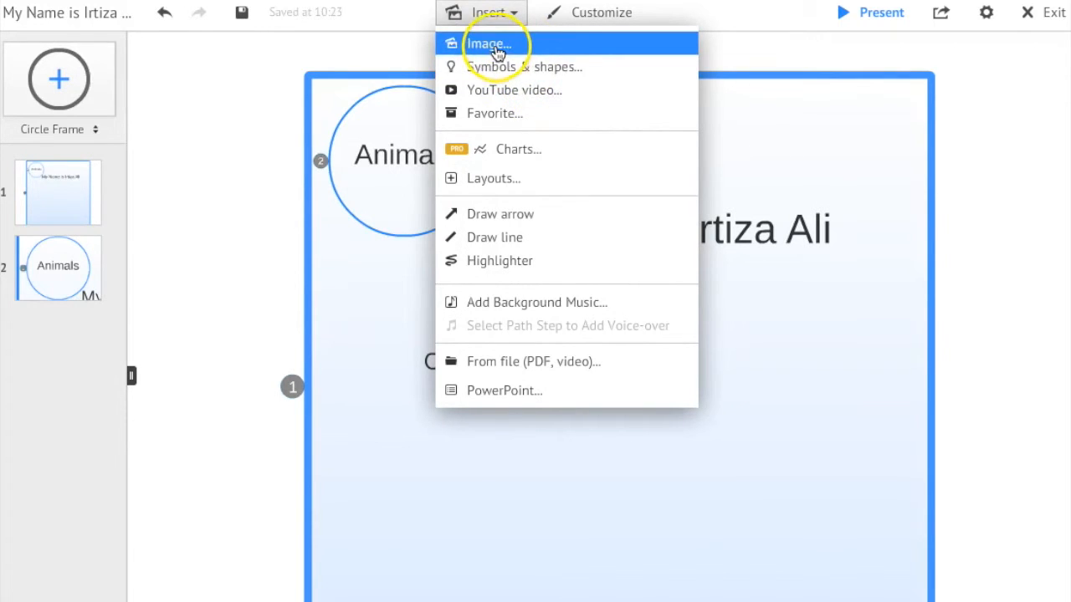
click(495, 47)
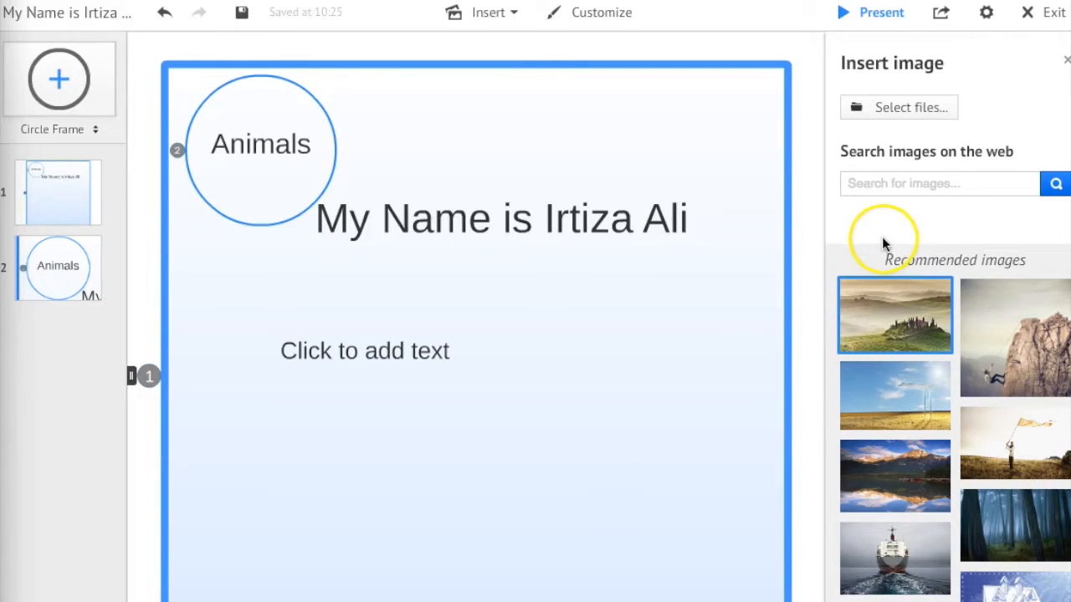
click(882, 183)
text(dog)
key(Return)
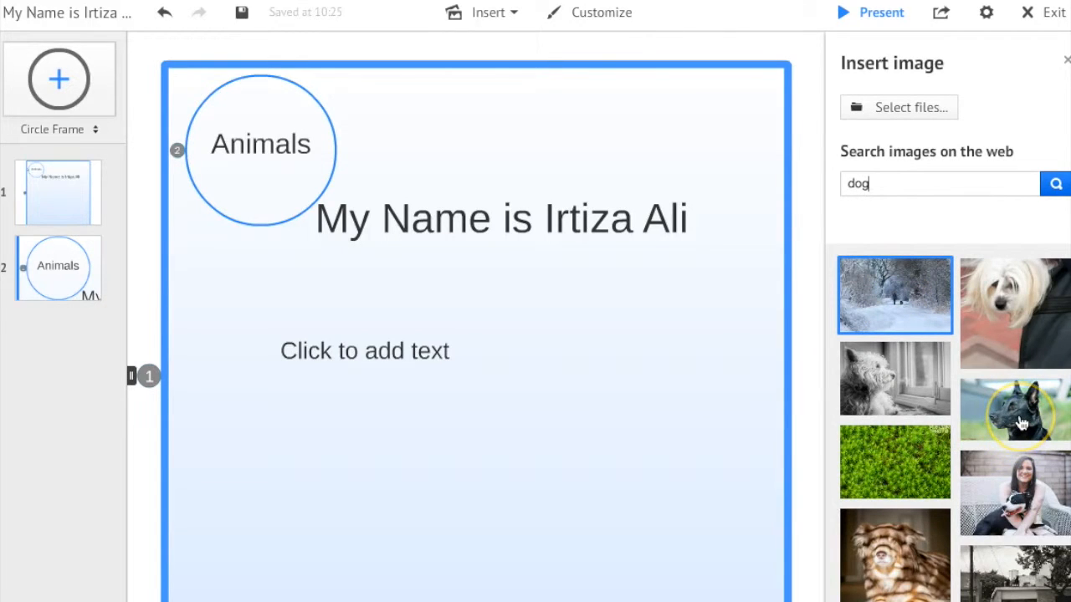
drag(1021, 424, 282, 189)
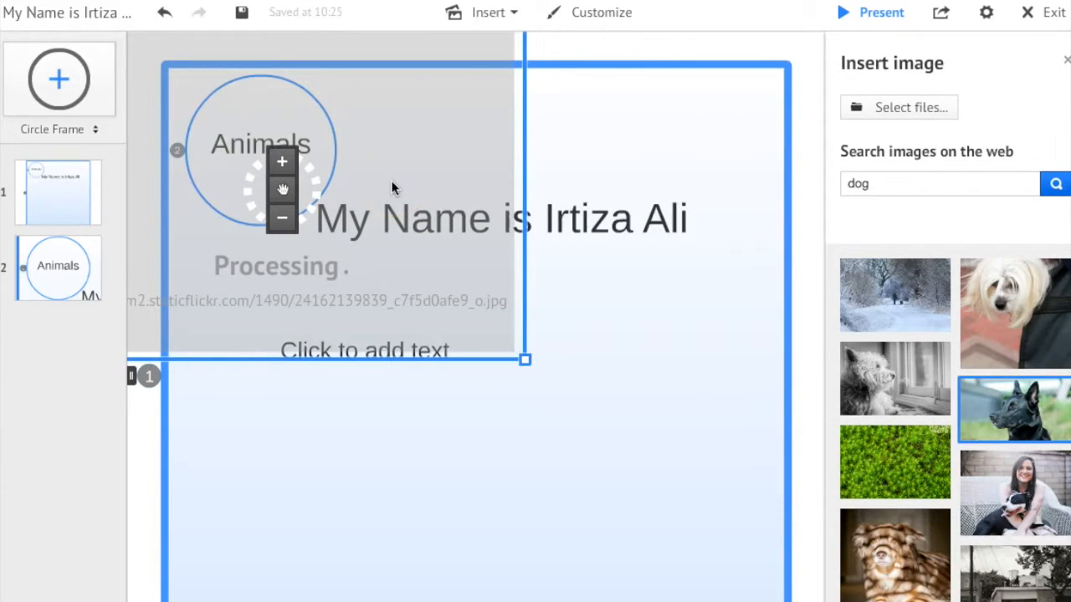
click(371, 272)
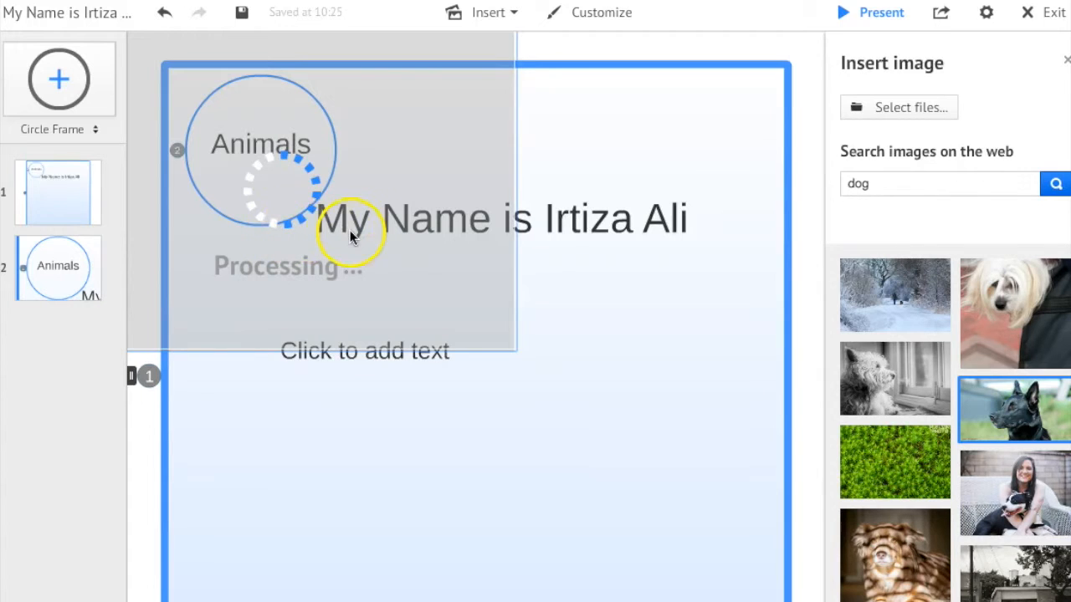
- Shrink the dog picture to a small thumbnail and position it inside the circle directly below the "Animals" text
click(311, 201)
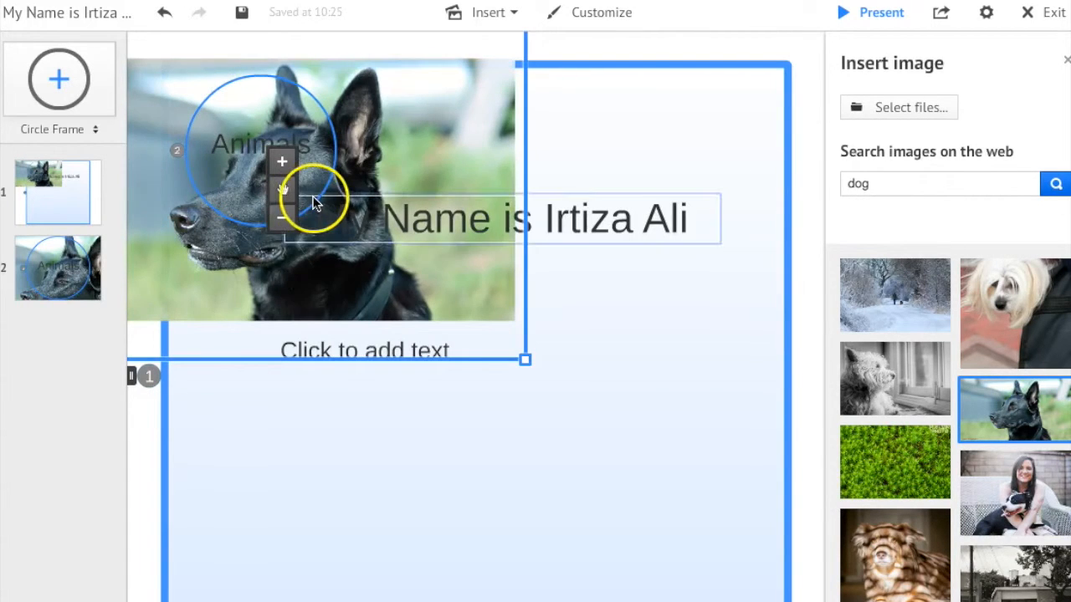
click(346, 309)
drag(524, 331, 313, 230)
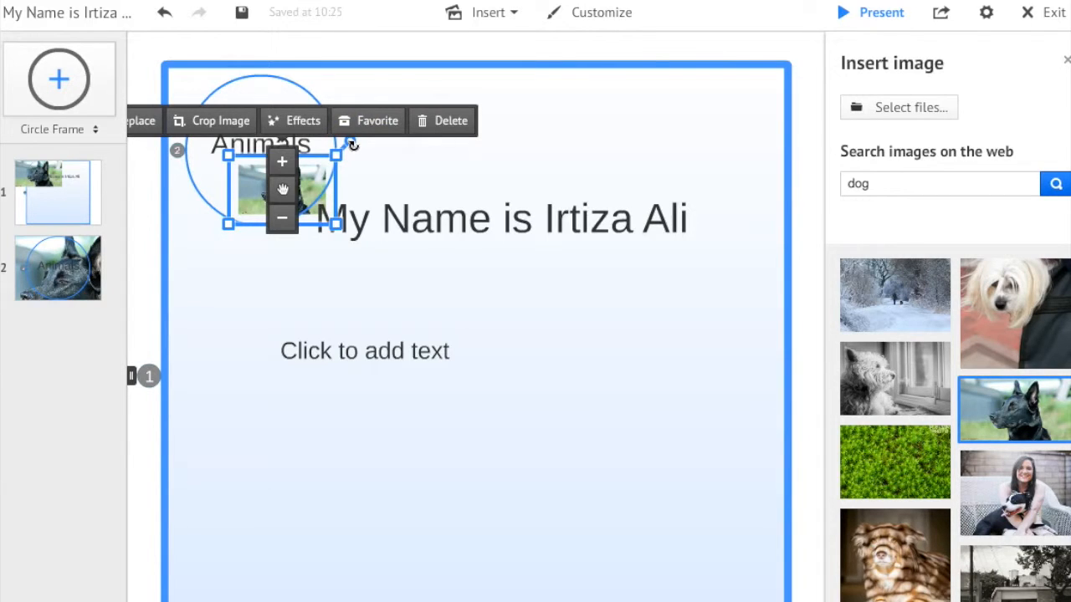
click(327, 177)
click(287, 185)
click(287, 185)
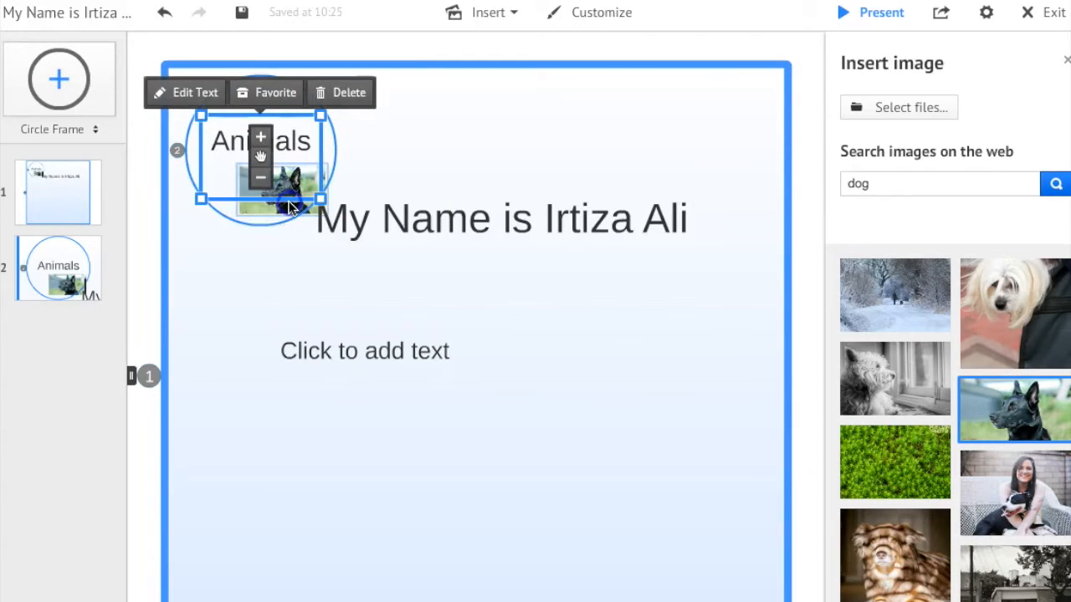
drag(278, 209, 244, 198)
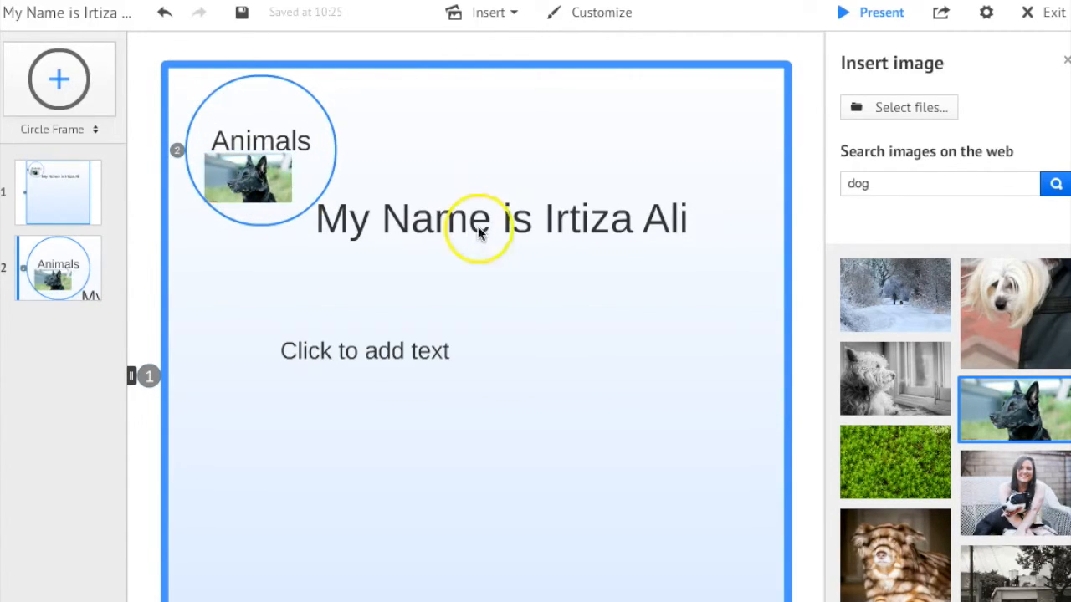
- Search the web images for "cat"
click(886, 190)
double_click(886, 190)
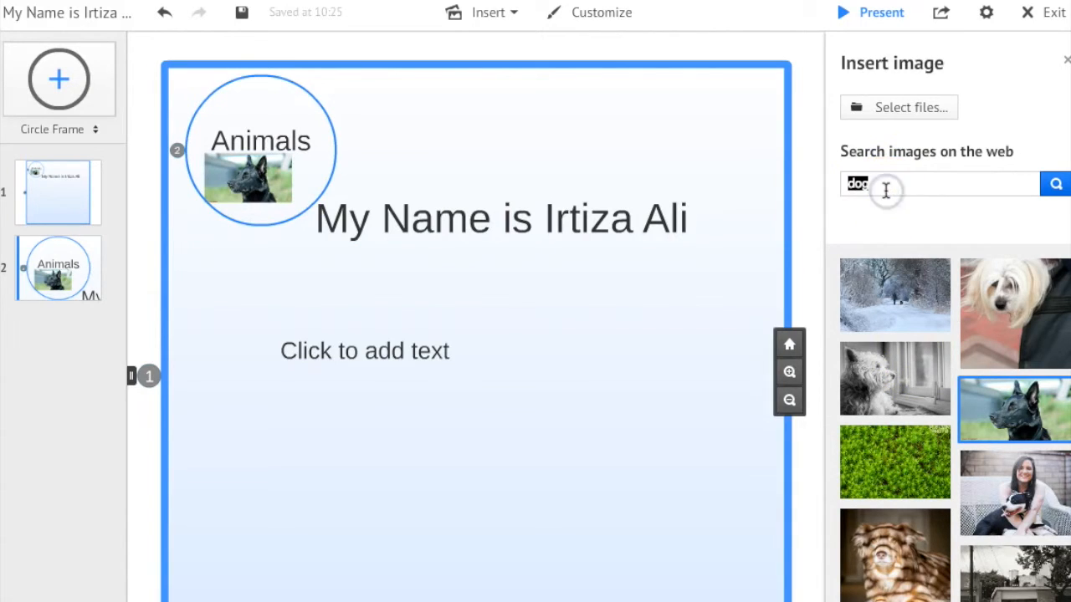
text(cat)
key(Return)
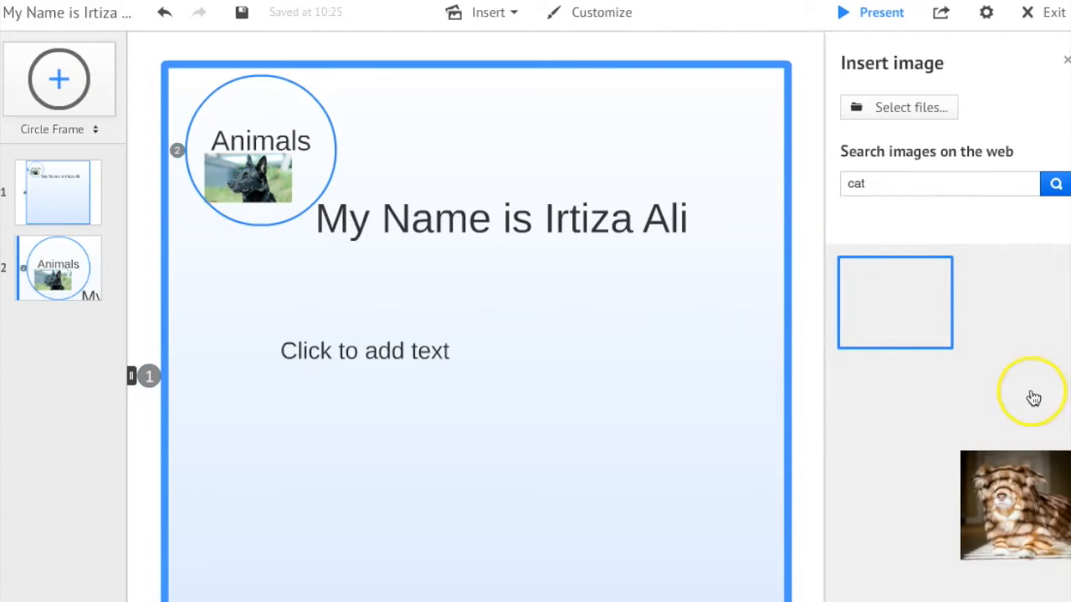
- Try the striped brown dog picture from the results on the canvas and delete it again
click(1019, 473)
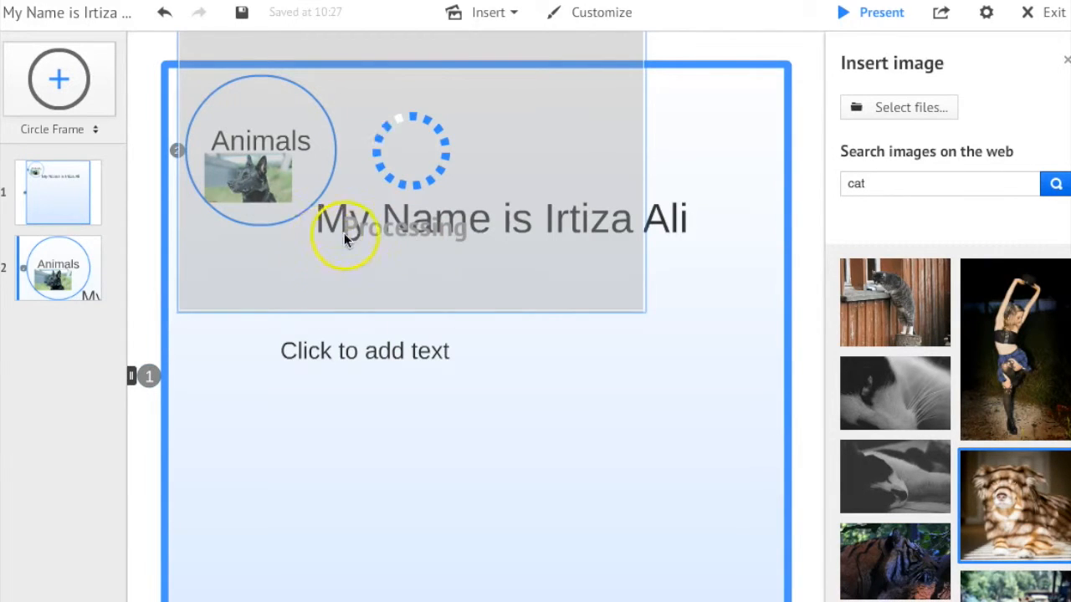
click(516, 155)
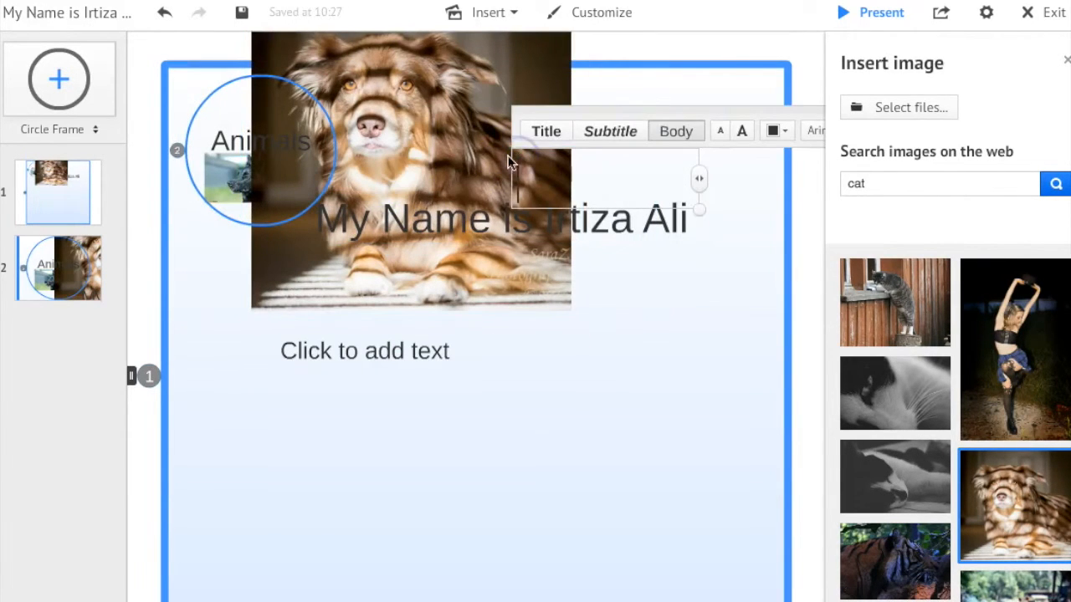
click(444, 192)
scroll(443, 189, down, 3)
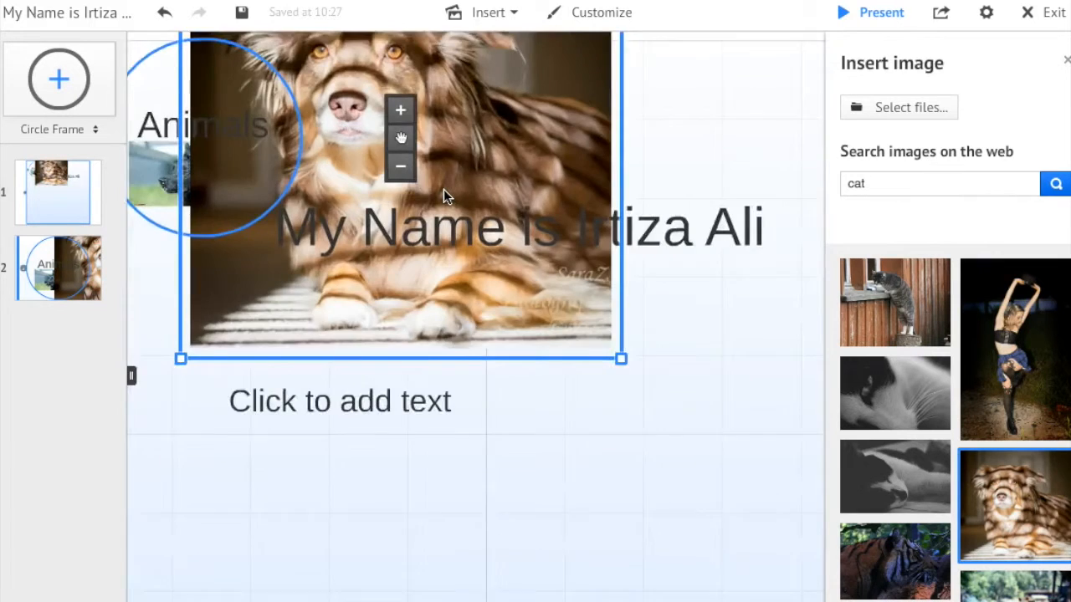
scroll(443, 189, up, 3)
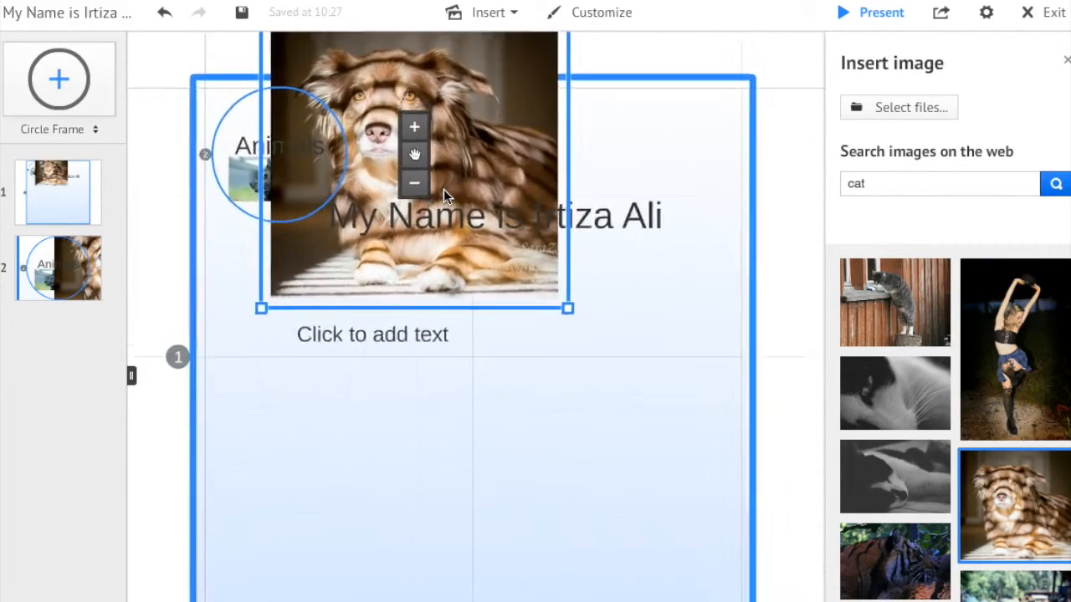
scroll(443, 189, down, 5)
click(461, 150)
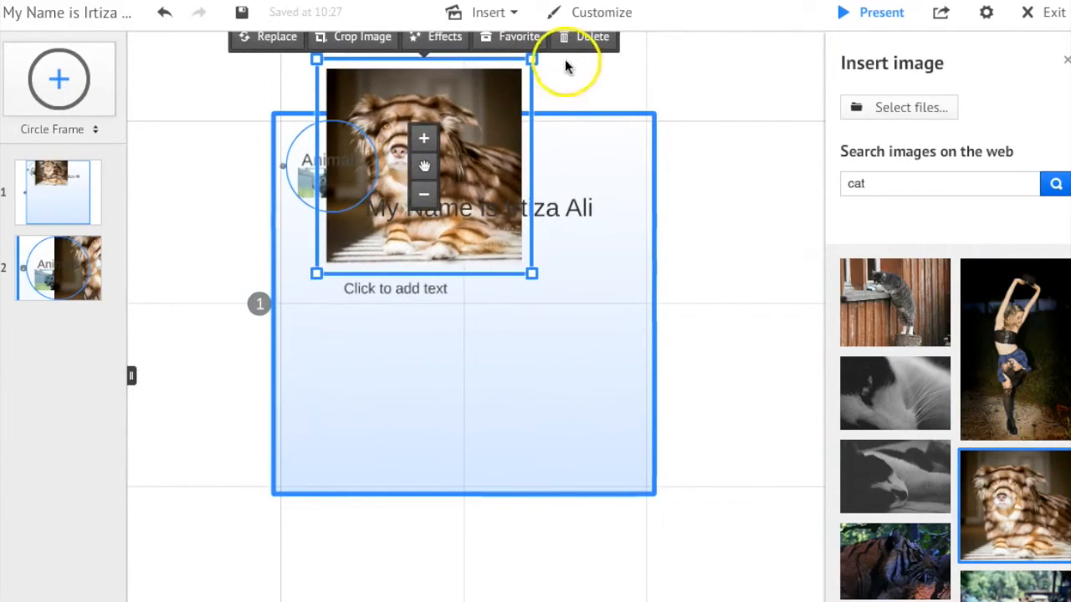
click(592, 37)
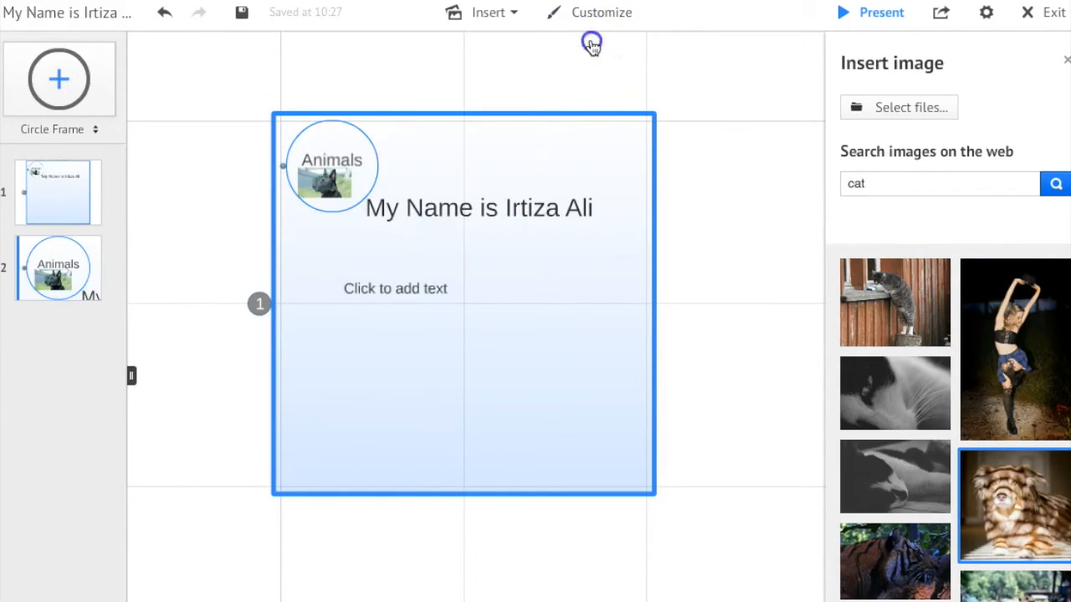
- Find the calico cat portrait further down the image results and insert it onto the canvas
scroll(980, 542, down, 3)
scroll(980, 542, down, 5)
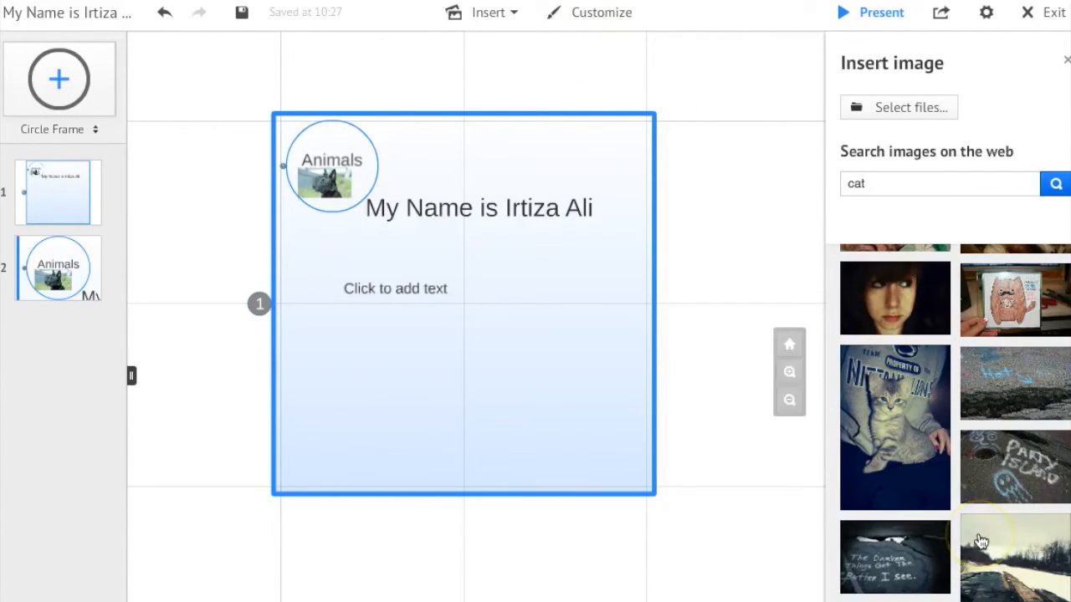
click(898, 447)
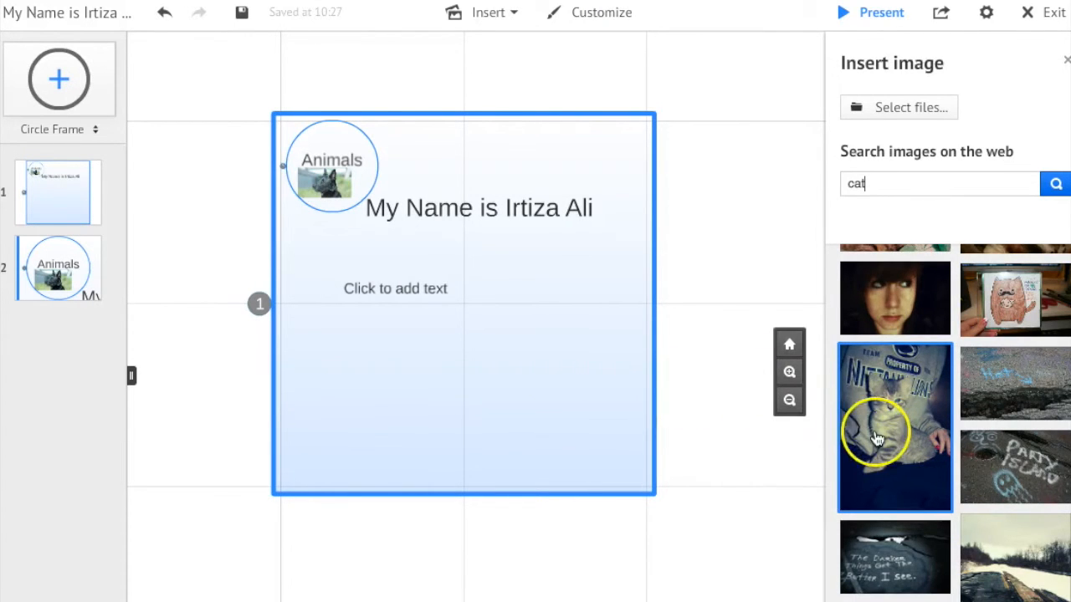
scroll(875, 435, up, 5)
scroll(875, 437, up, 3)
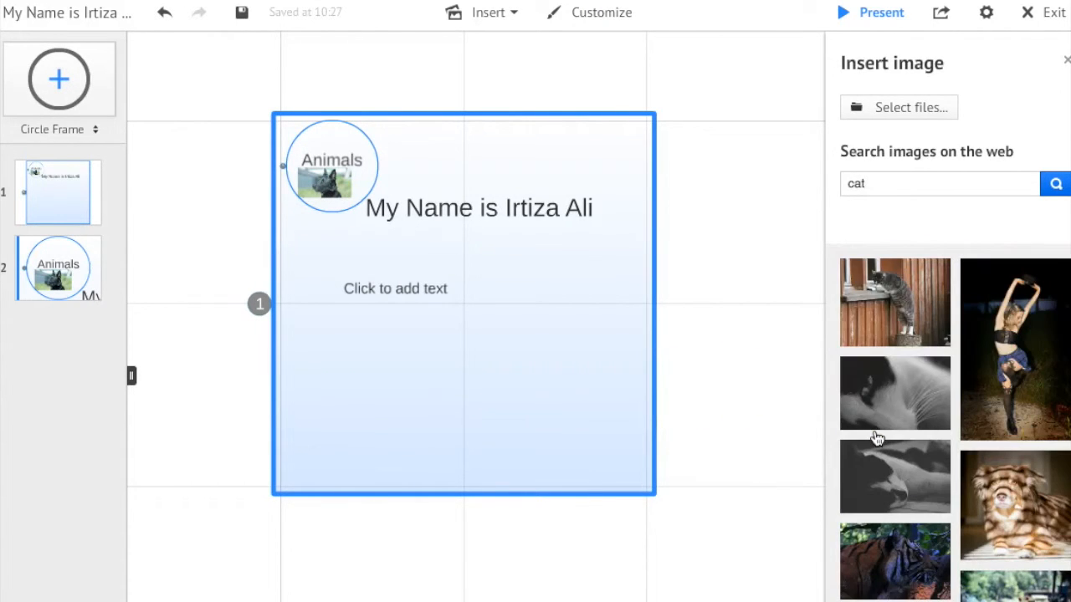
scroll(912, 443, down, 10)
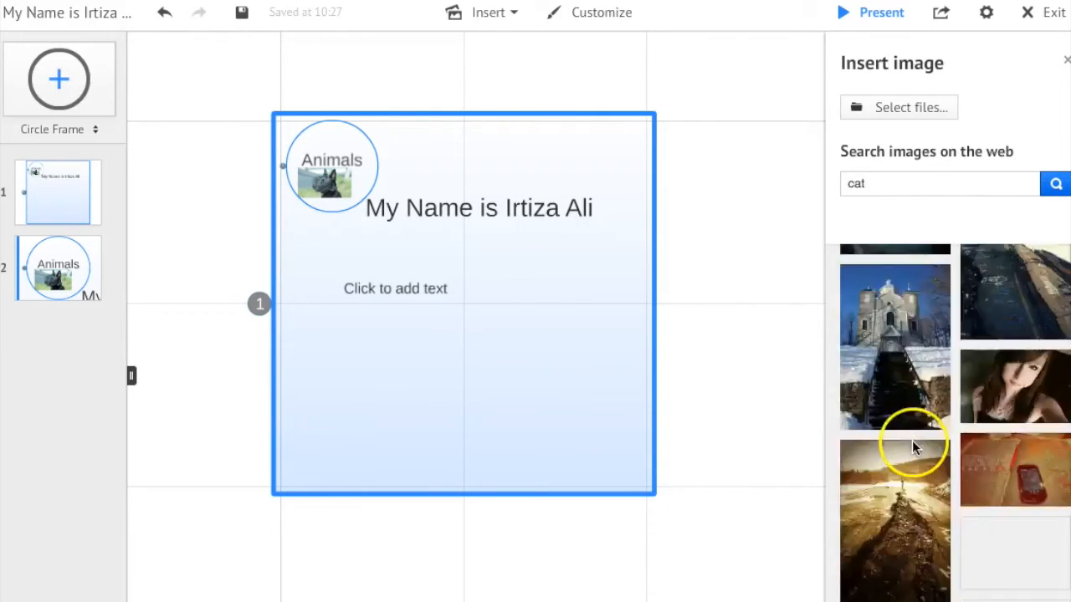
scroll(941, 541, up, 10)
scroll(942, 542, down, 10)
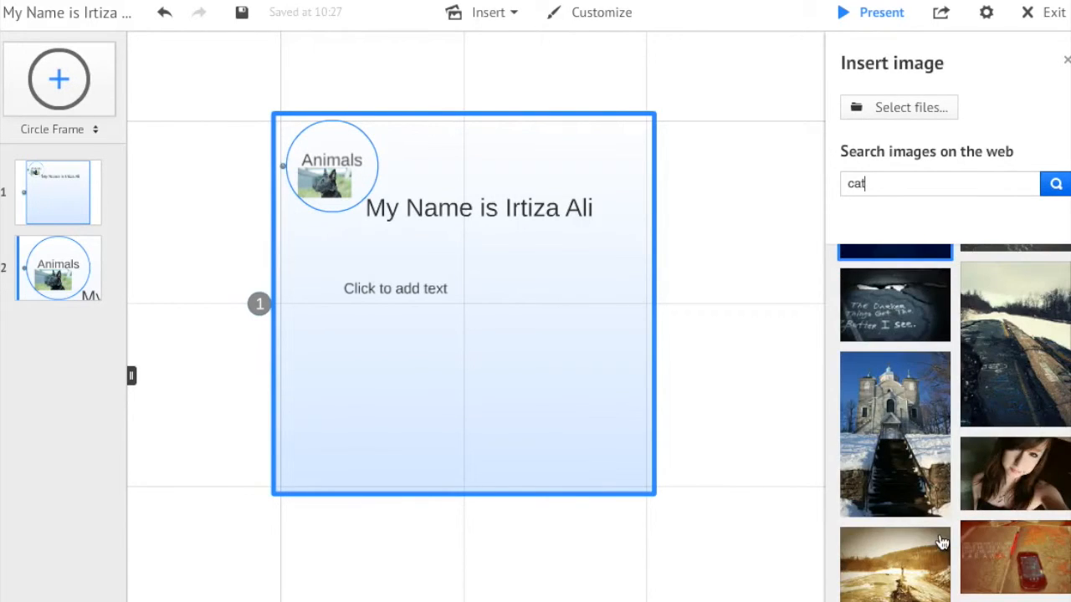
scroll(942, 541, down, 10)
scroll(942, 542, up, 15)
scroll(941, 542, down, 3)
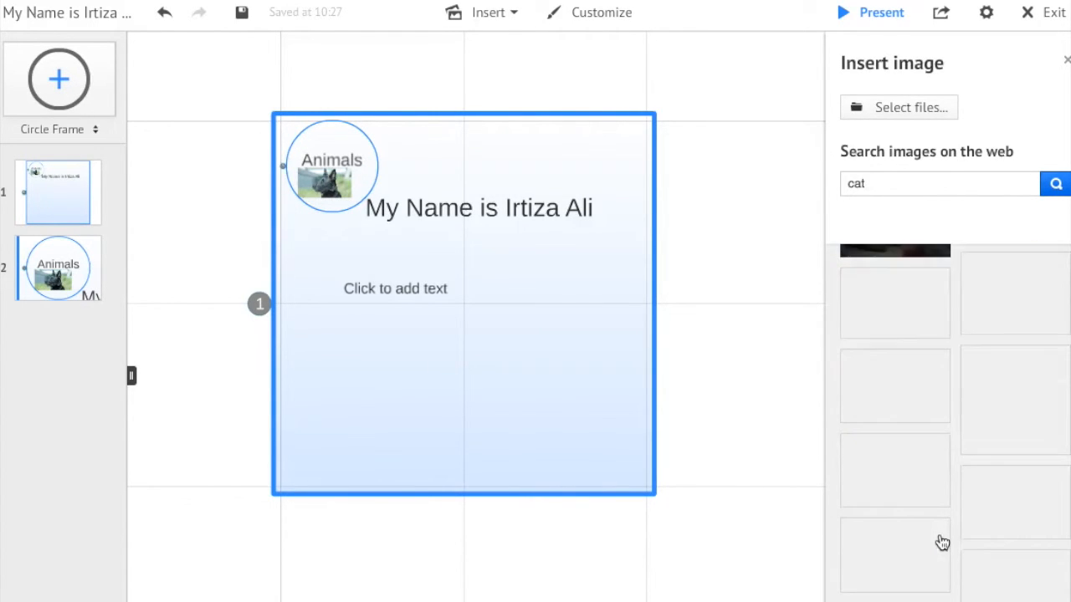
click(895, 512)
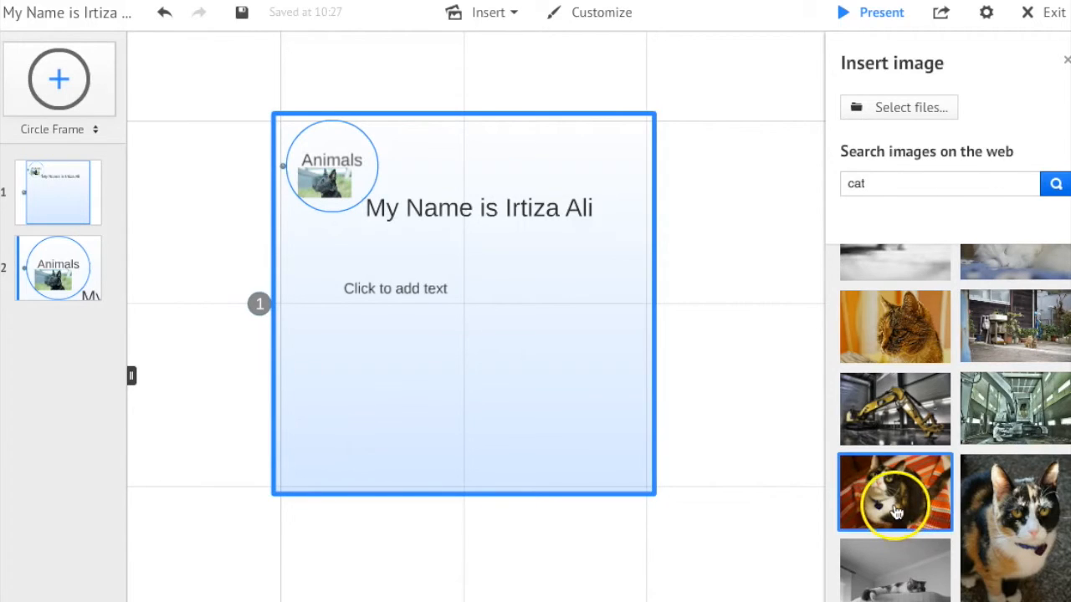
drag(1025, 531, 475, 289)
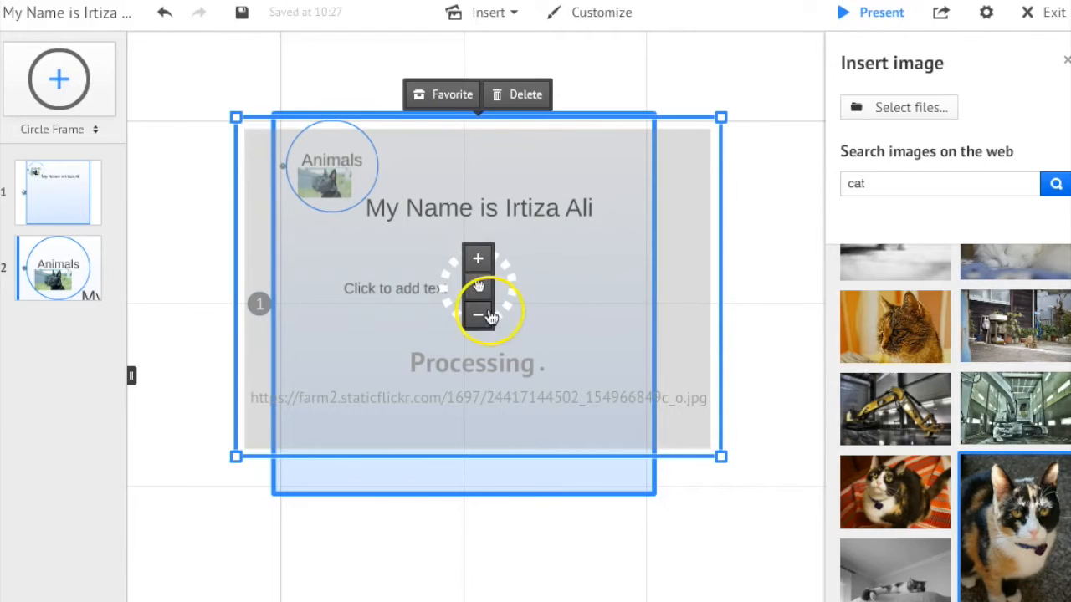
click(466, 509)
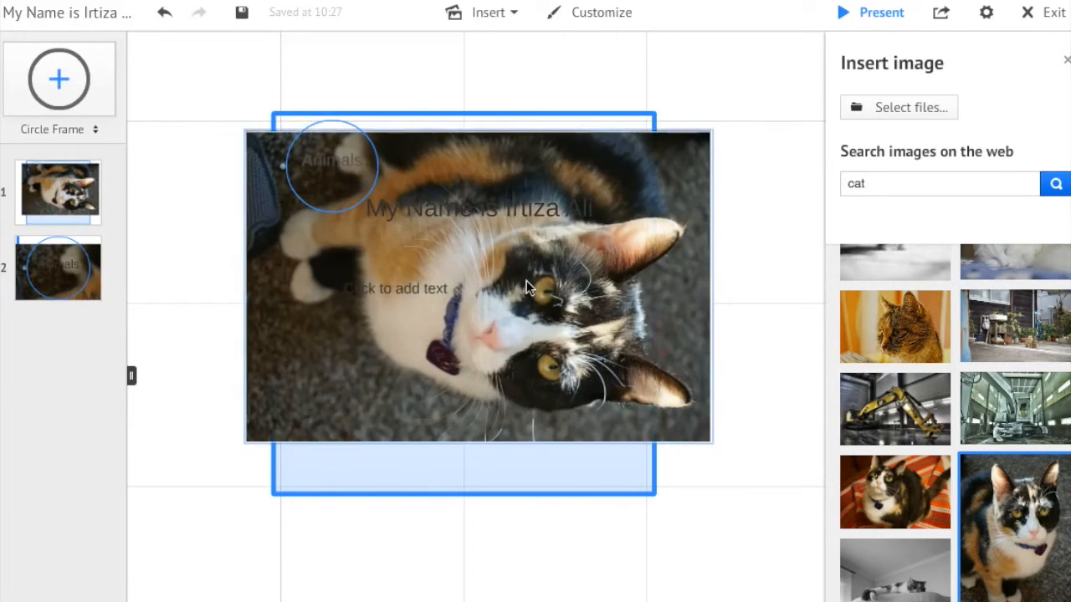
- Shrink the cat picture to about the width of the Animals circle and place it over the circle
click(493, 264)
drag(722, 120, 364, 149)
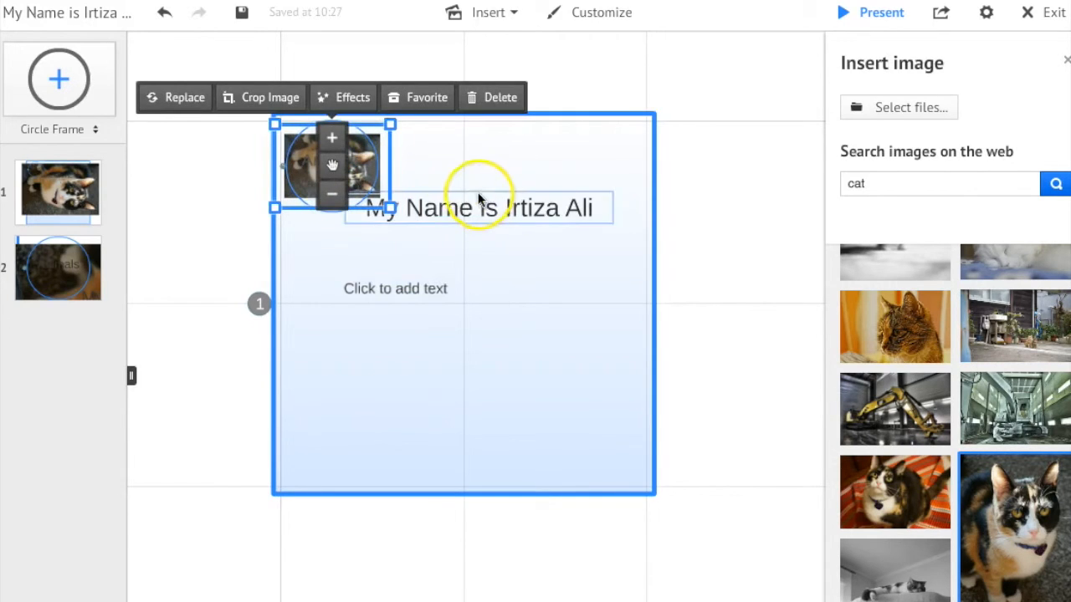
click(345, 148)
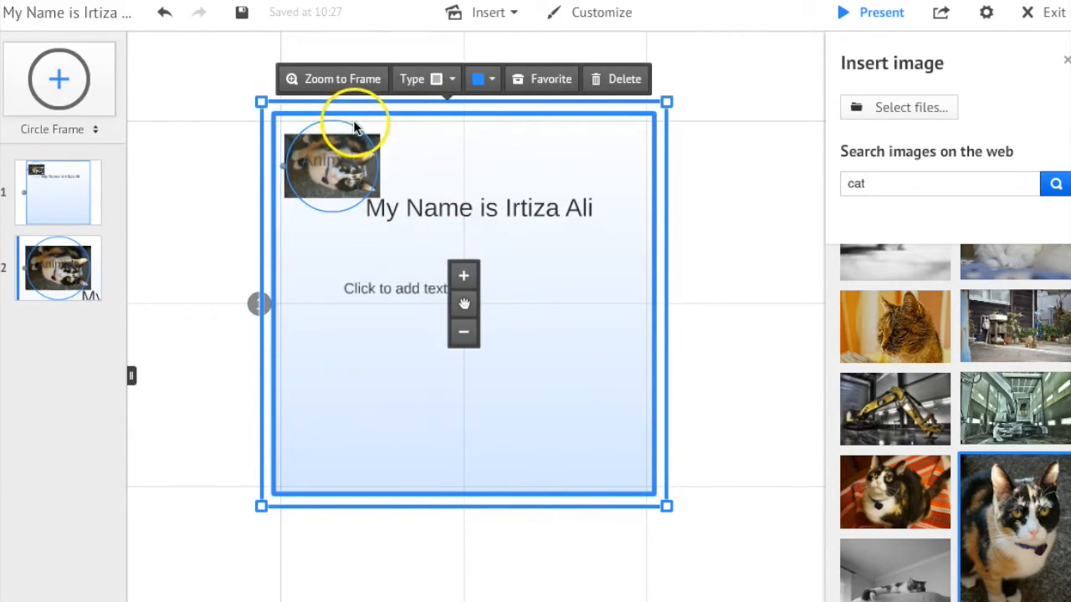
click(353, 120)
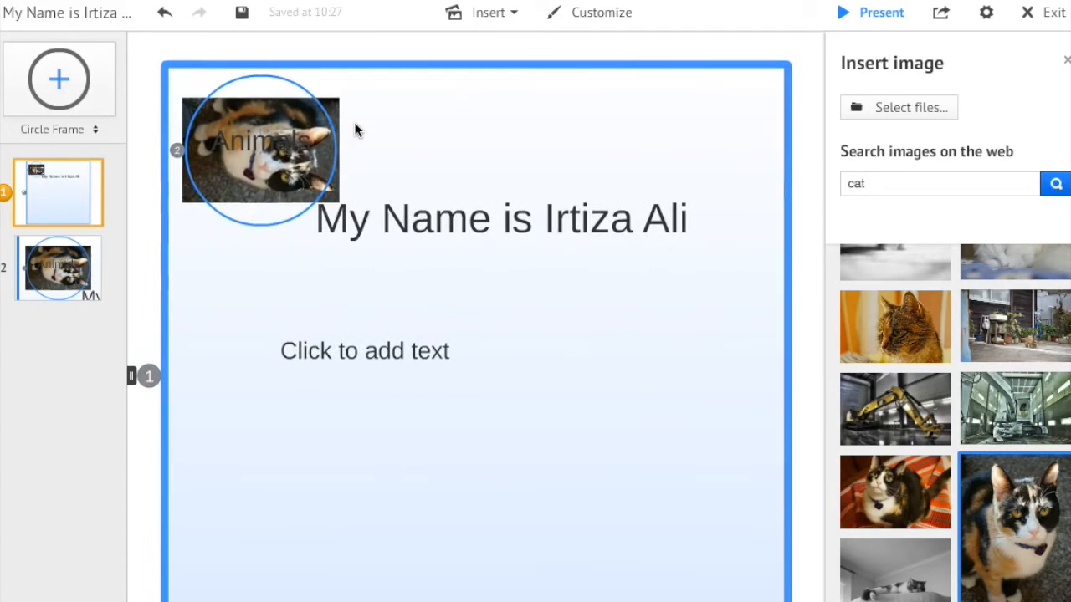
- Fit the cat picture as a small thumbnail below the "Animals" heading, and enlarge the circle with its contents lower in the square frame
click(293, 141)
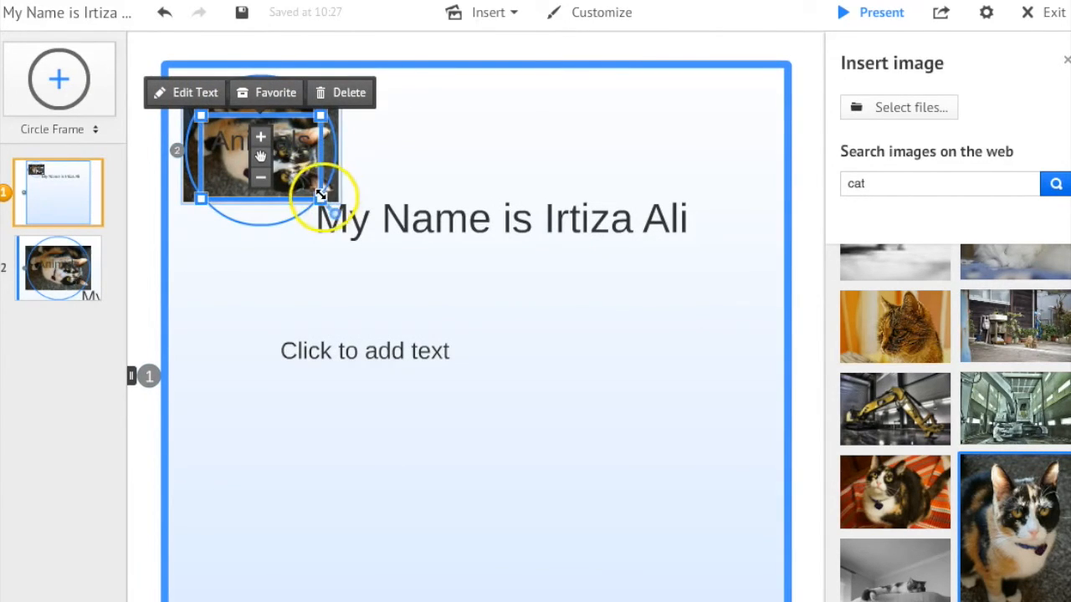
click(335, 159)
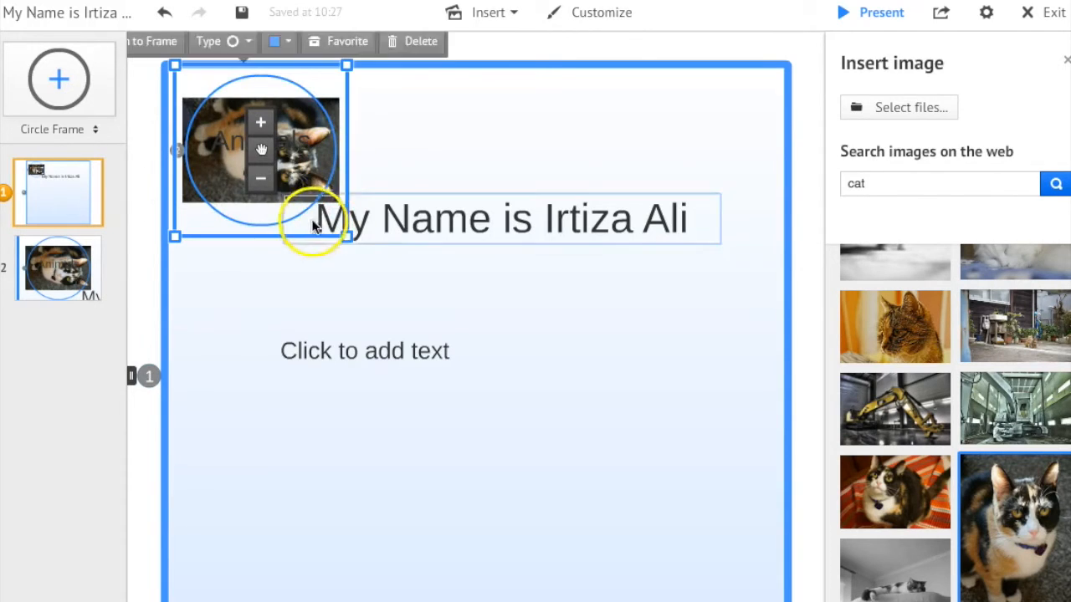
drag(349, 237, 293, 195)
drag(298, 158, 303, 101)
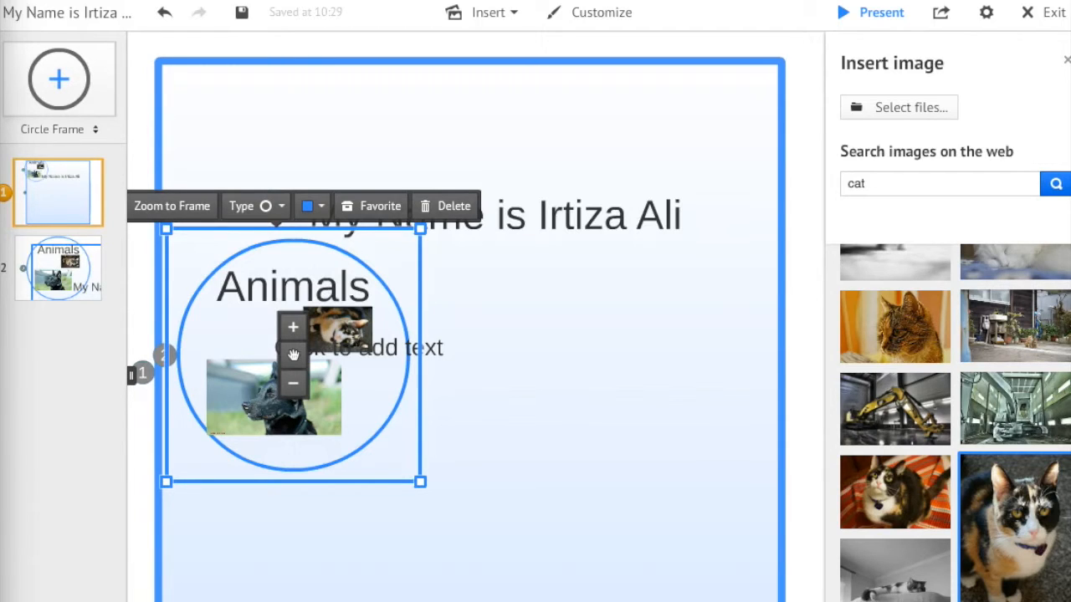
- Review the layering options available for the black dog picture
click(305, 426)
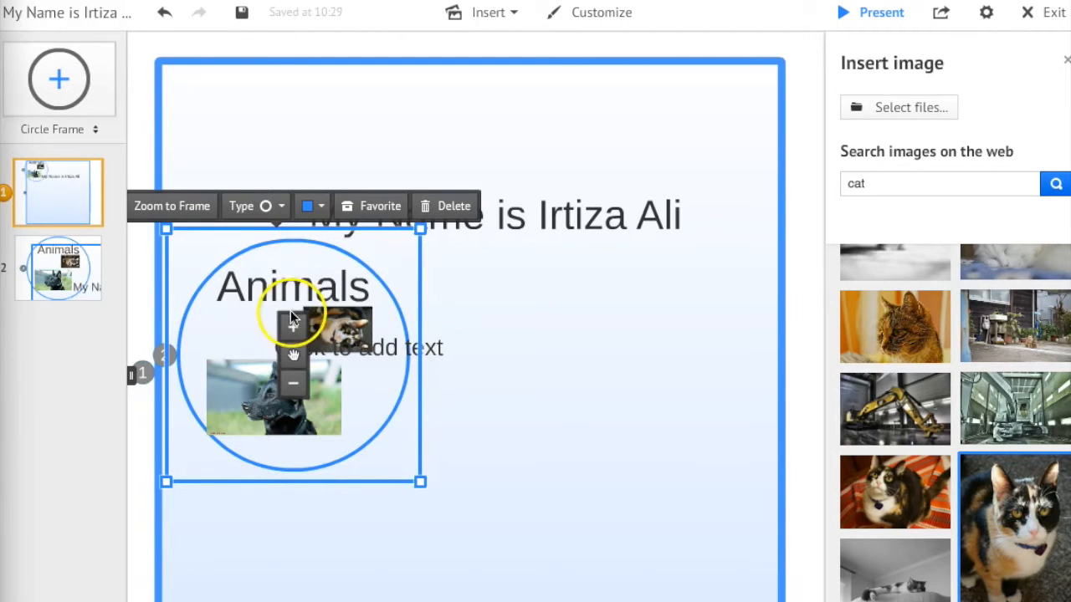
click(250, 384)
right_click(250, 386)
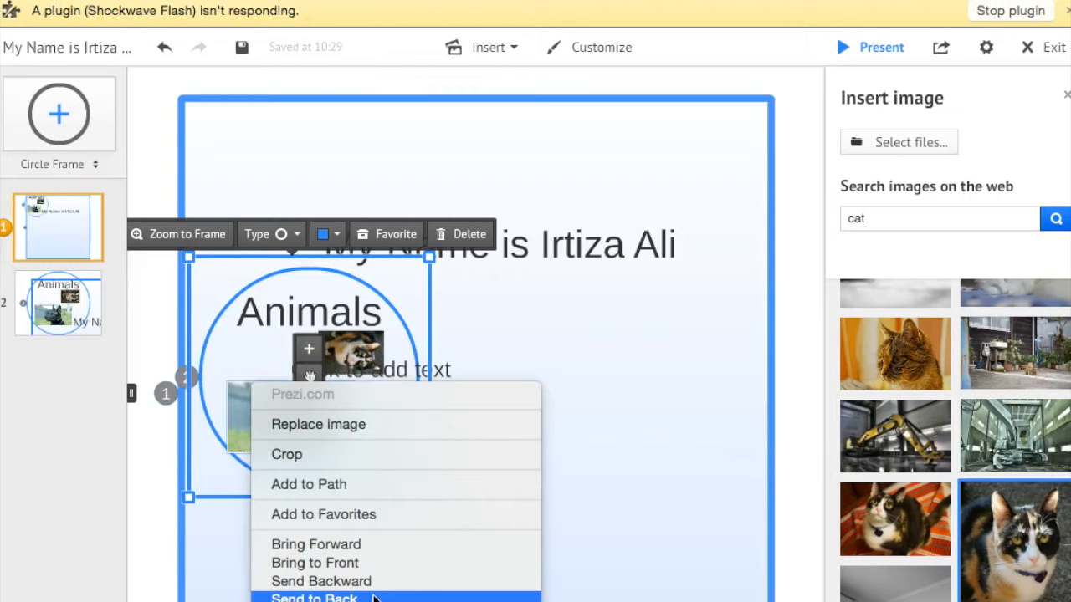
click(402, 597)
click(430, 565)
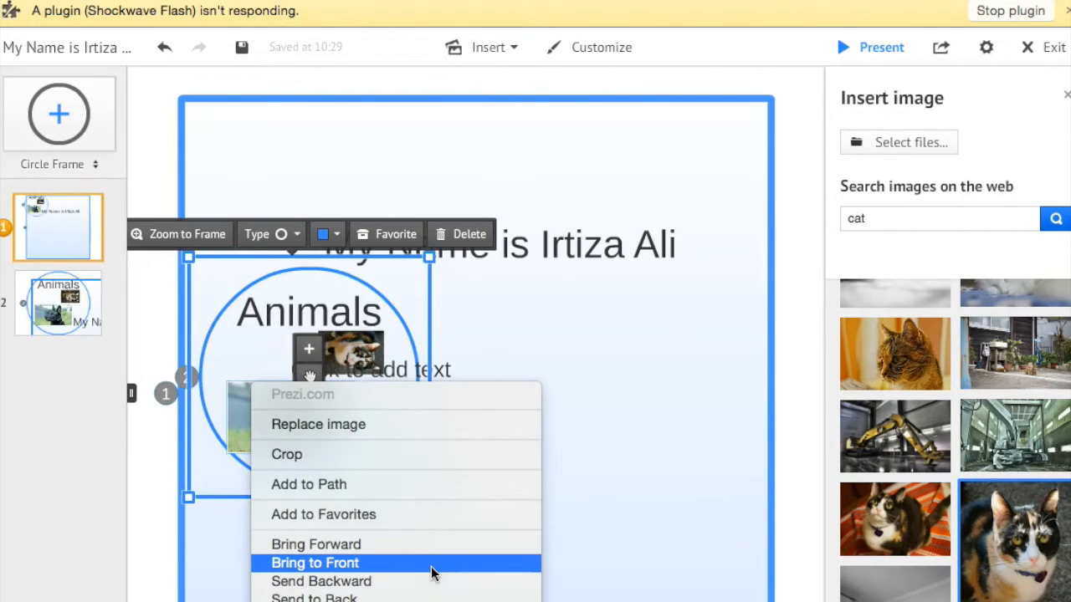
click(552, 387)
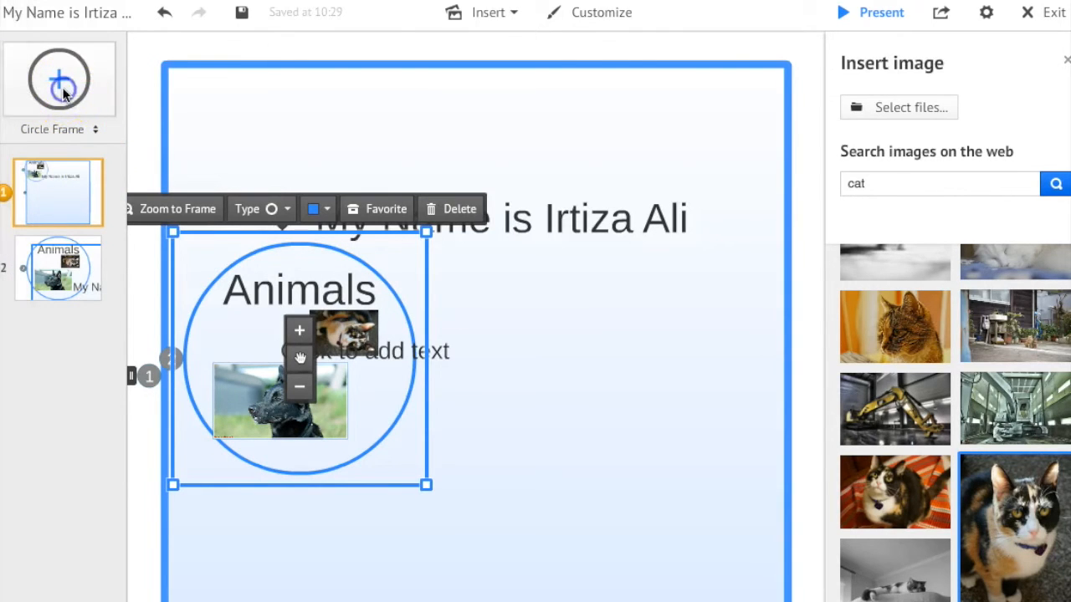
- Add a second circle frame below the title, on the opposite side from the Animals circle, and shift it slightly inward
drag(57, 80, 645, 327)
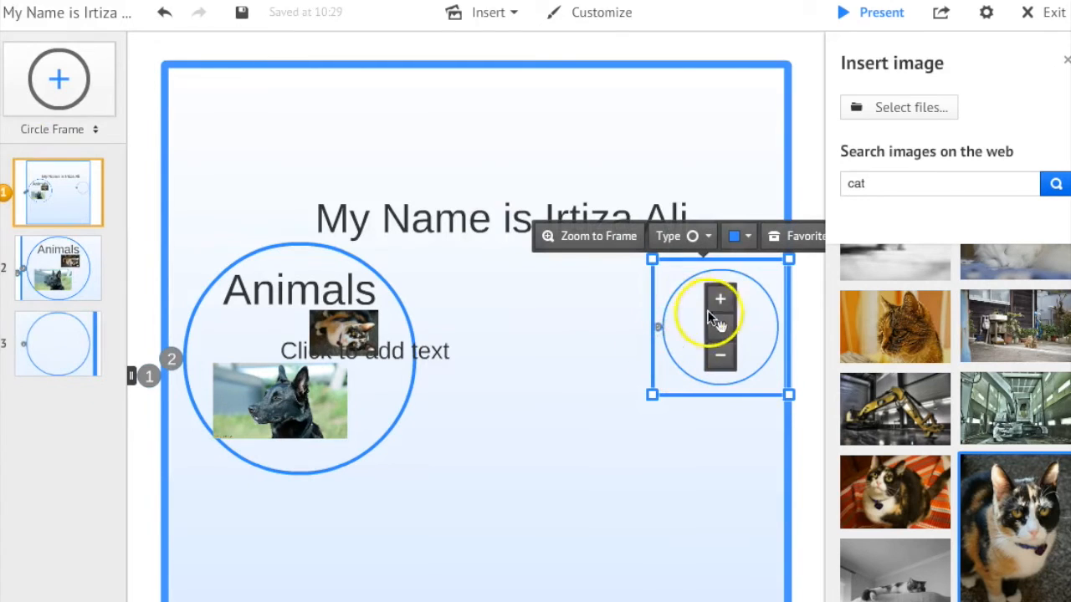
drag(668, 293, 563, 298)
click(644, 317)
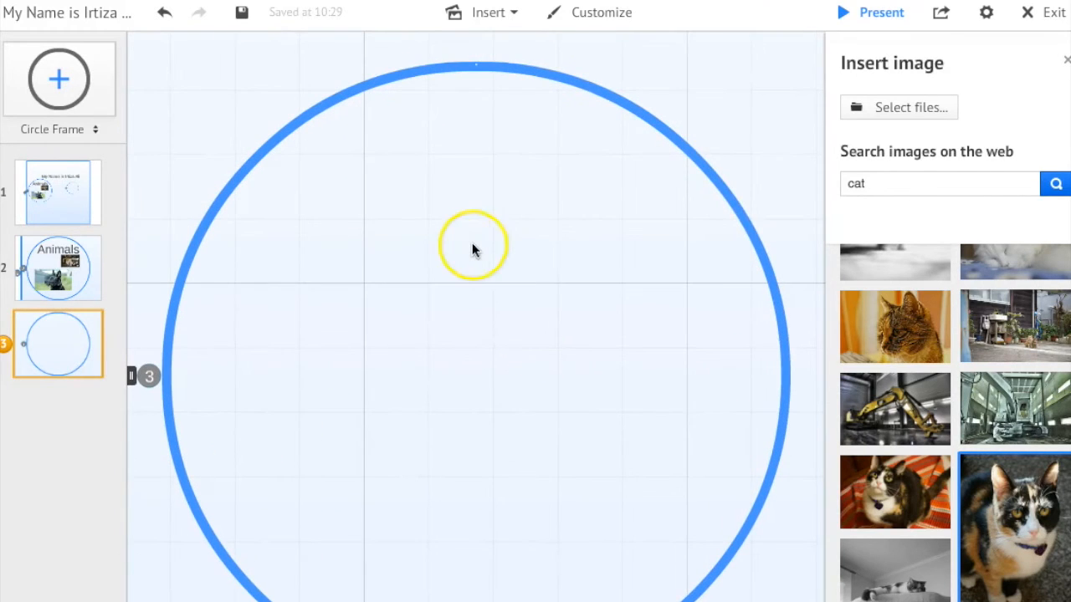
- Add the heading "Birds" to the new circle frame and move it near the top of the circle
click(472, 248)
text(Birds)
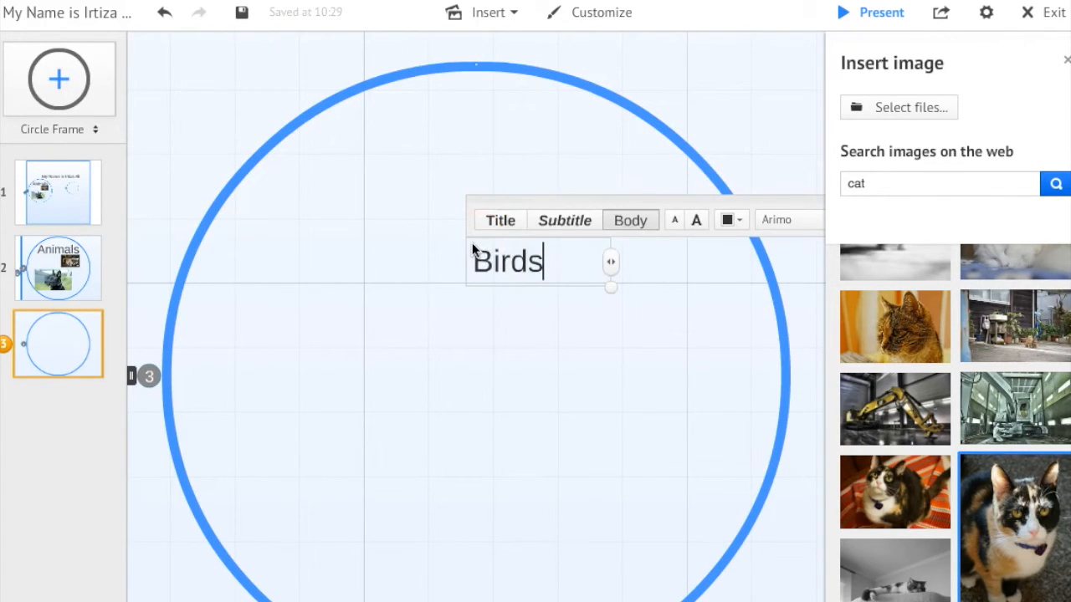
key(Return)
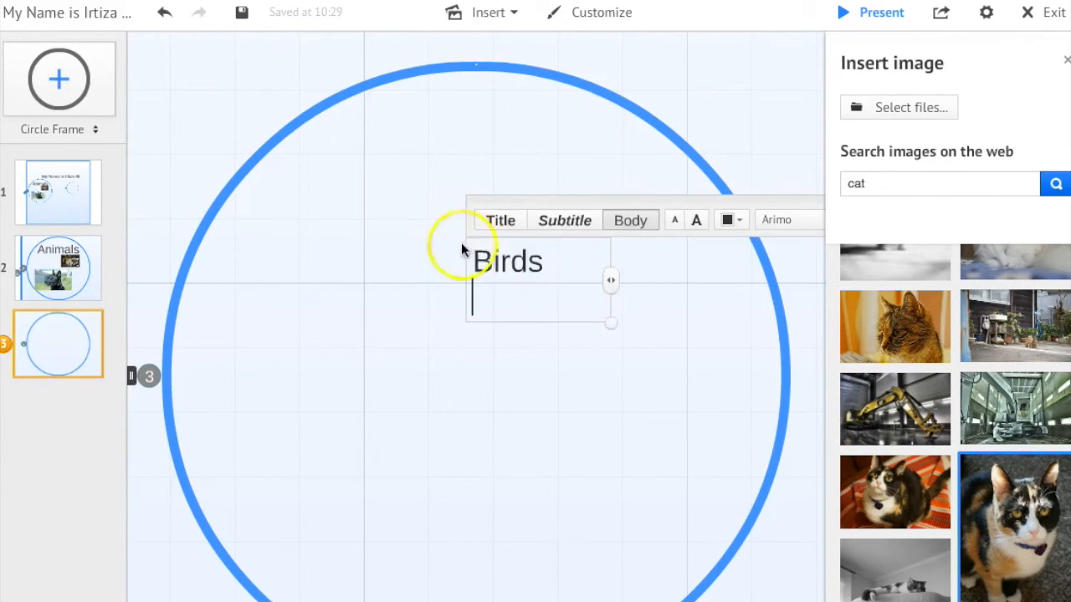
click(430, 320)
drag(511, 267, 464, 148)
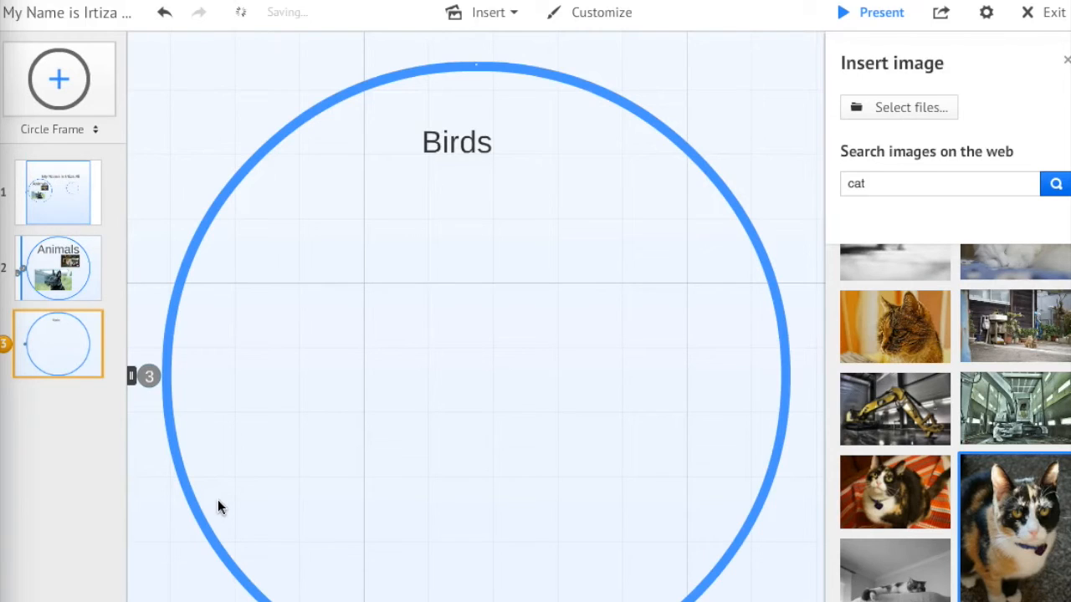
click(495, 516)
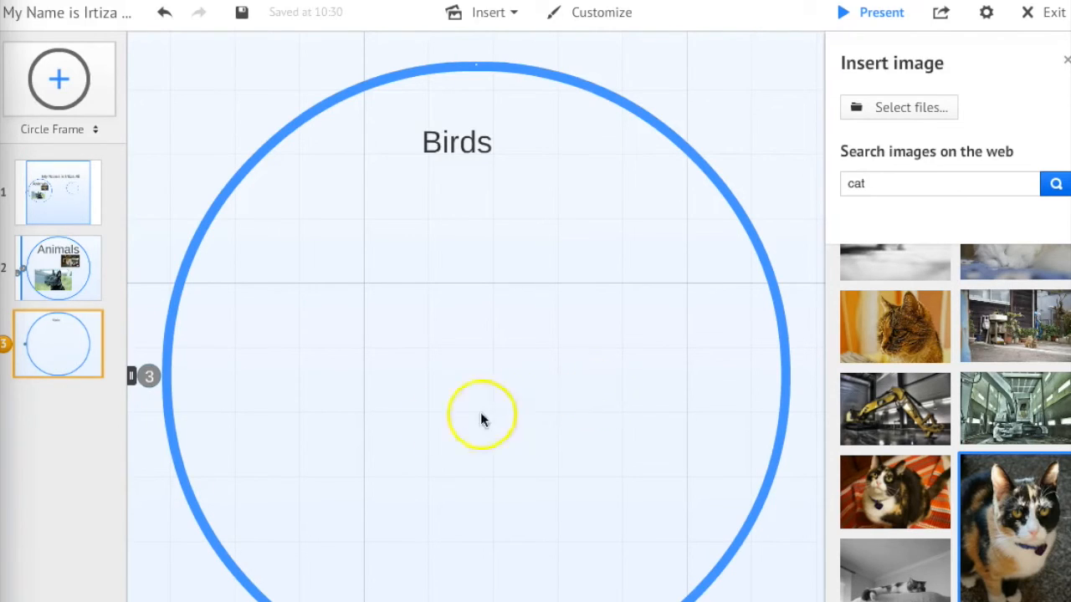
- Search the web images for "birds"
double_click(875, 184)
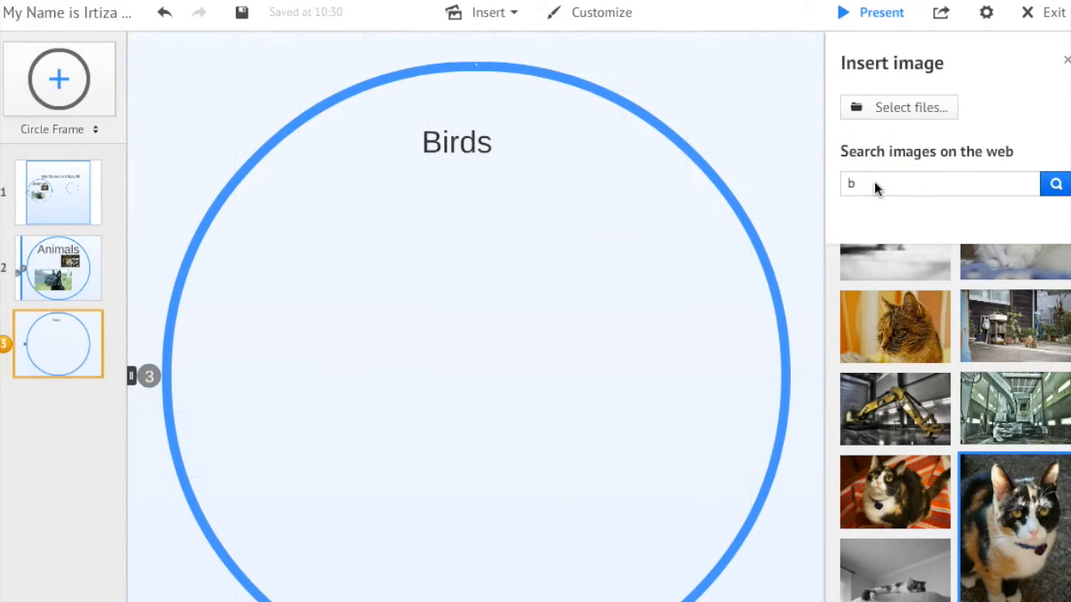
text(birds)
key(Return)
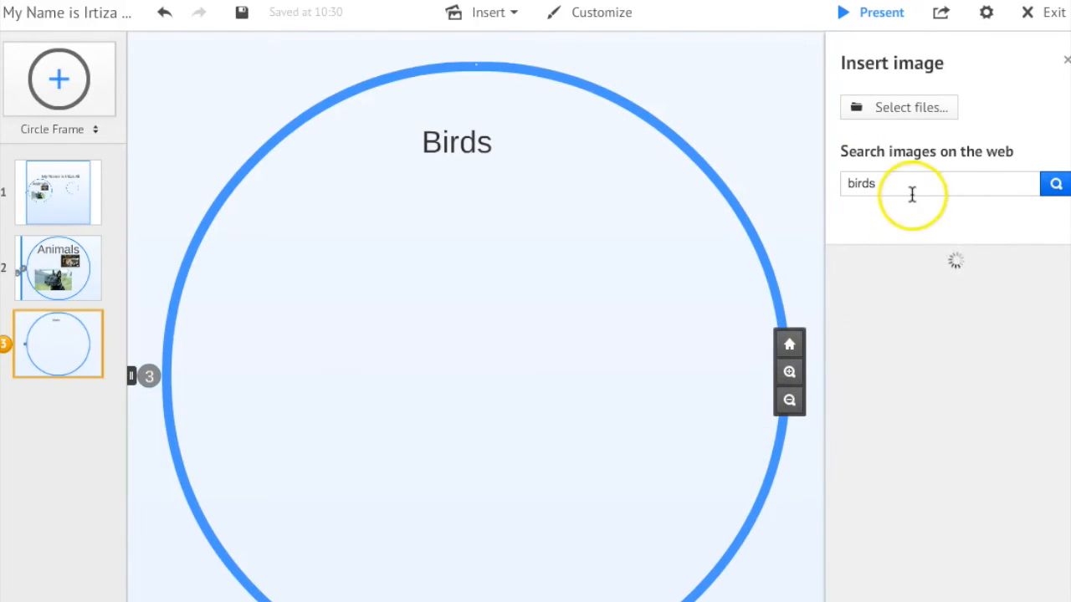
- Insert the pictures of the hawk perched on a post and the hummingbird with spread wings into the Birds circle
click(897, 341)
drag(897, 341, 410, 297)
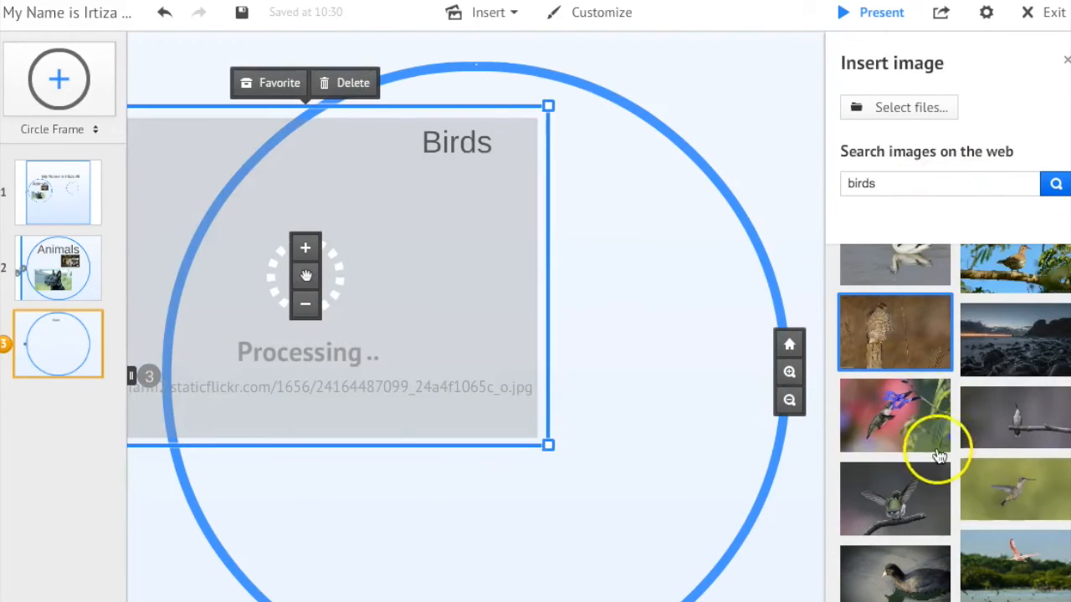
drag(903, 529, 682, 367)
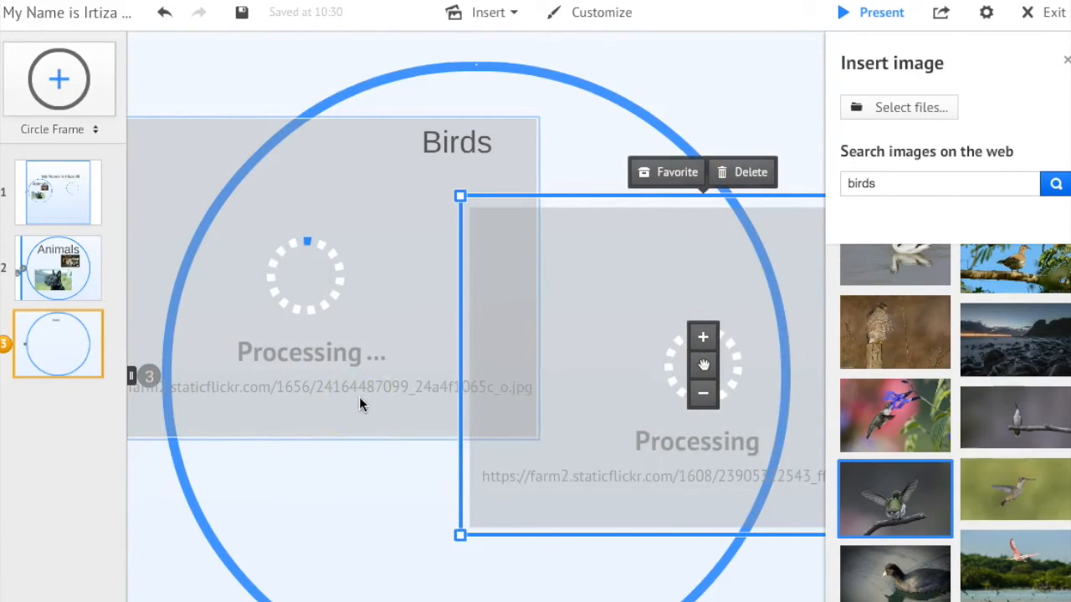
click(206, 441)
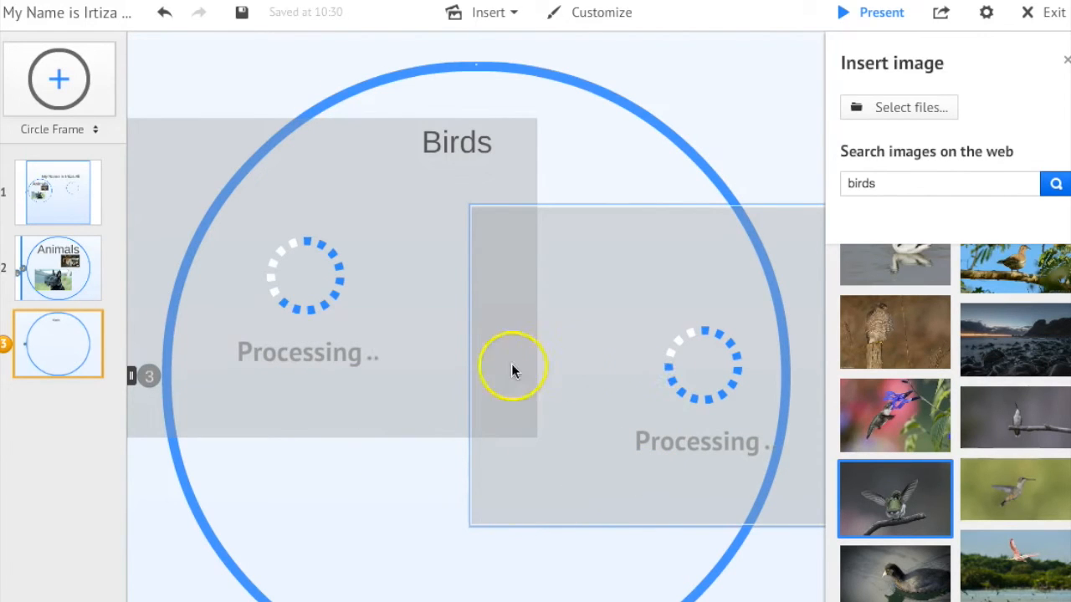
- Shrink the hummingbird picture to less than half its size, keeping it on the opposite side from the hawk
click(611, 332)
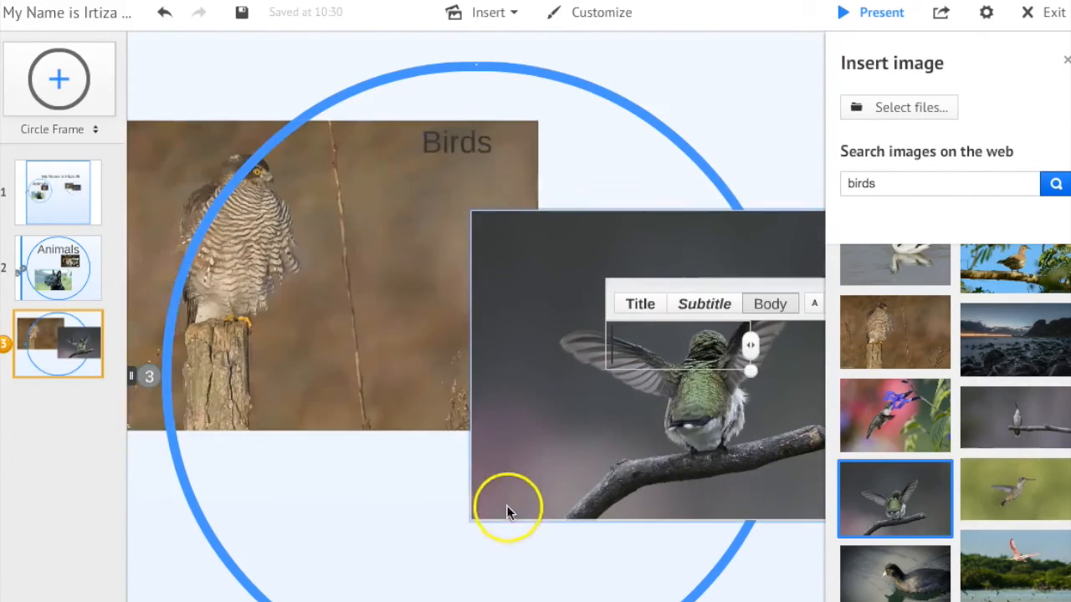
click(492, 508)
drag(459, 524, 597, 423)
click(350, 317)
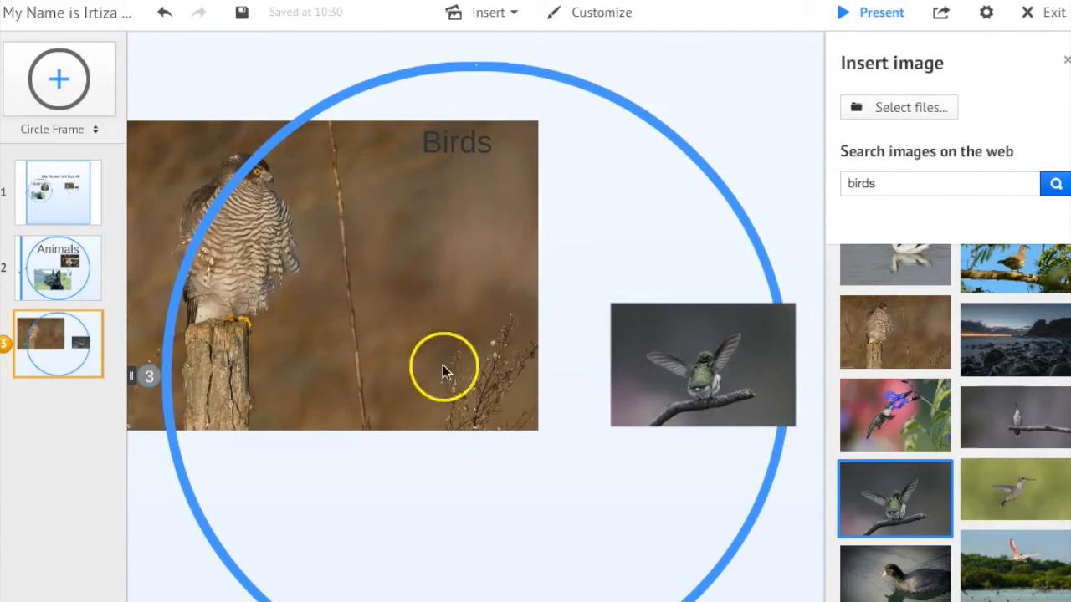
click(479, 378)
click(354, 361)
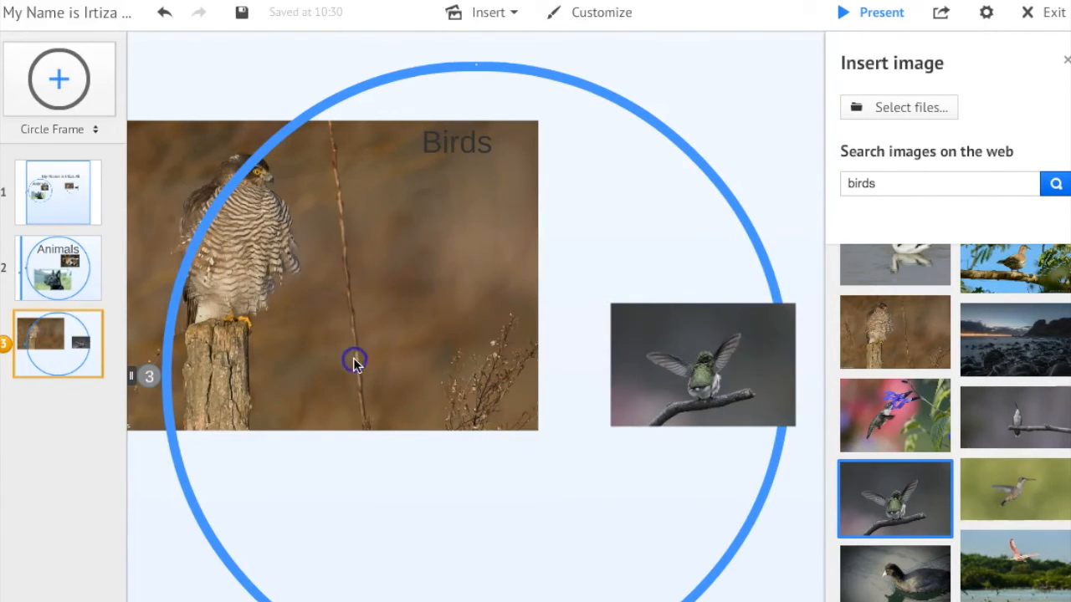
click(354, 361)
click(346, 224)
click(347, 226)
click(258, 439)
click(230, 416)
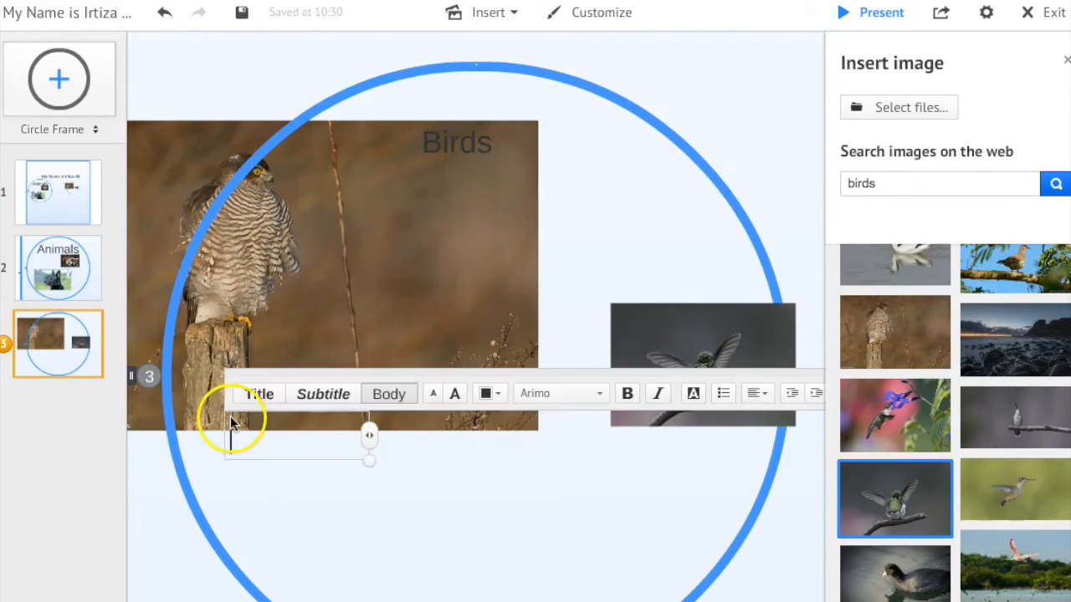
click(186, 426)
- Shrink the hawk picture to about the hummingbird picture's size and move the hummingbird picture inward so both fit inside the Birds circle
scroll(187, 426, up, 5)
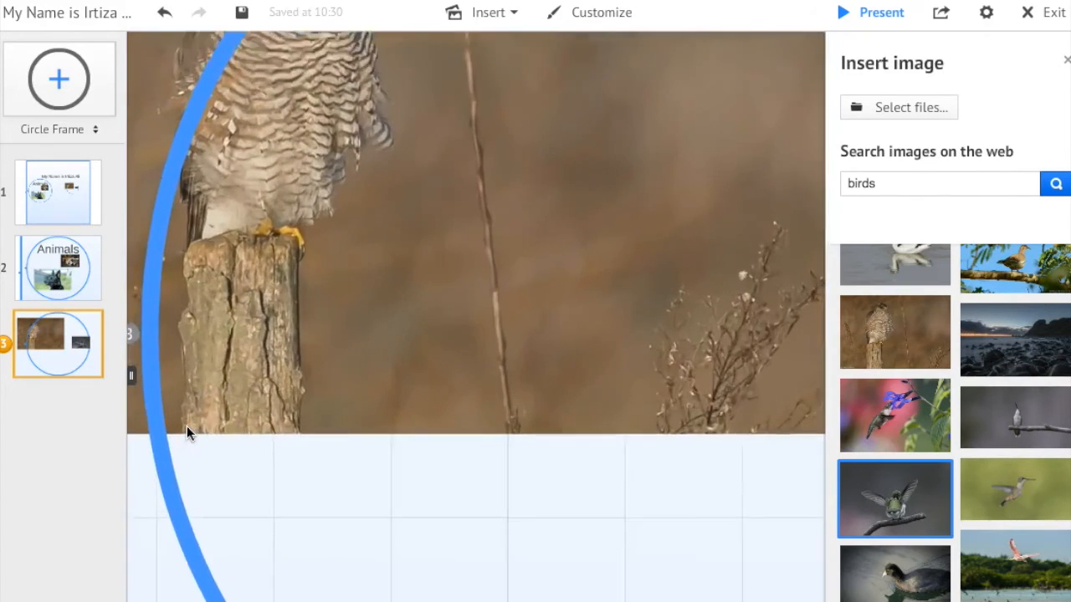
scroll(187, 426, down, 3)
scroll(187, 426, down, 5)
click(271, 294)
drag(186, 237, 387, 405)
drag(557, 390, 510, 358)
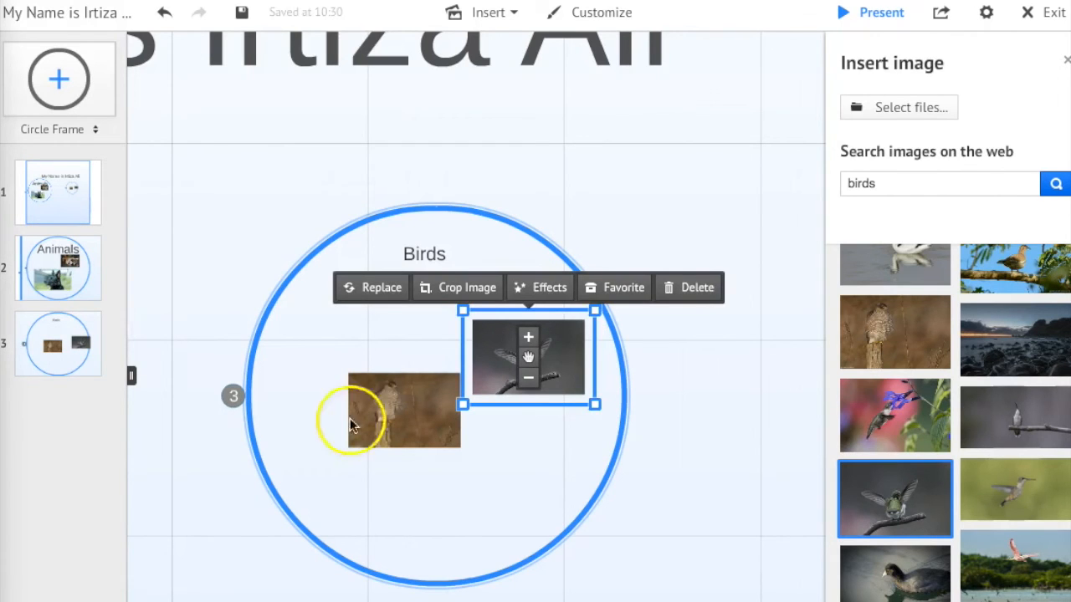
click(251, 514)
- Review the overall layout of the presentation, with the title and the Animals and Birds circles in view
scroll(170, 536, down, 5)
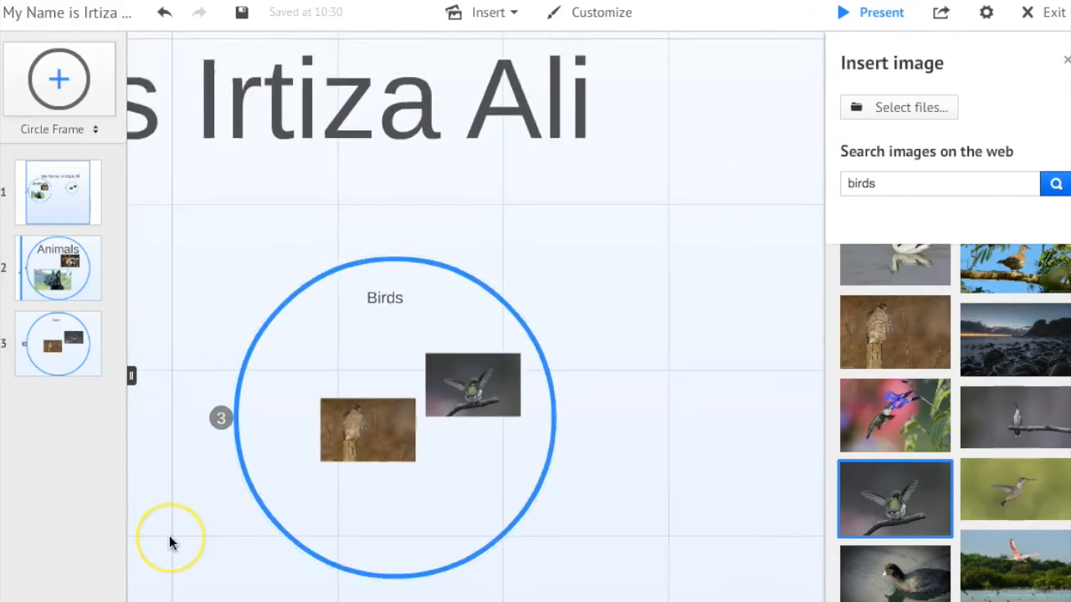
scroll(151, 584, down, 3)
scroll(352, 412, down, 1)
scroll(354, 412, up, 2)
drag(365, 381, 774, 219)
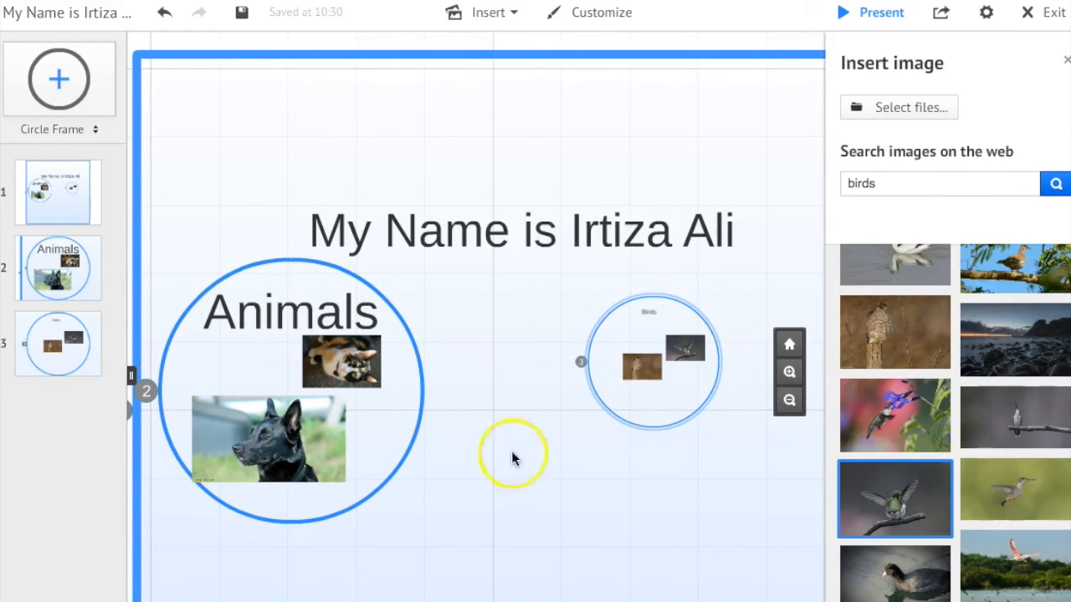
scroll(454, 542, down, 1)
scroll(454, 542, down, 2)
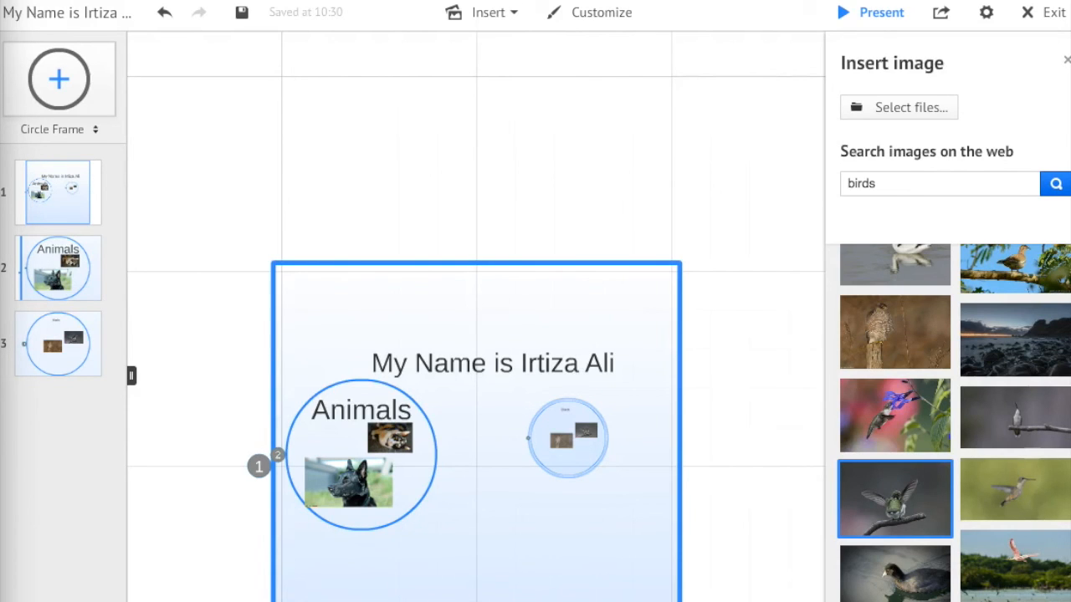
click(82, 450)
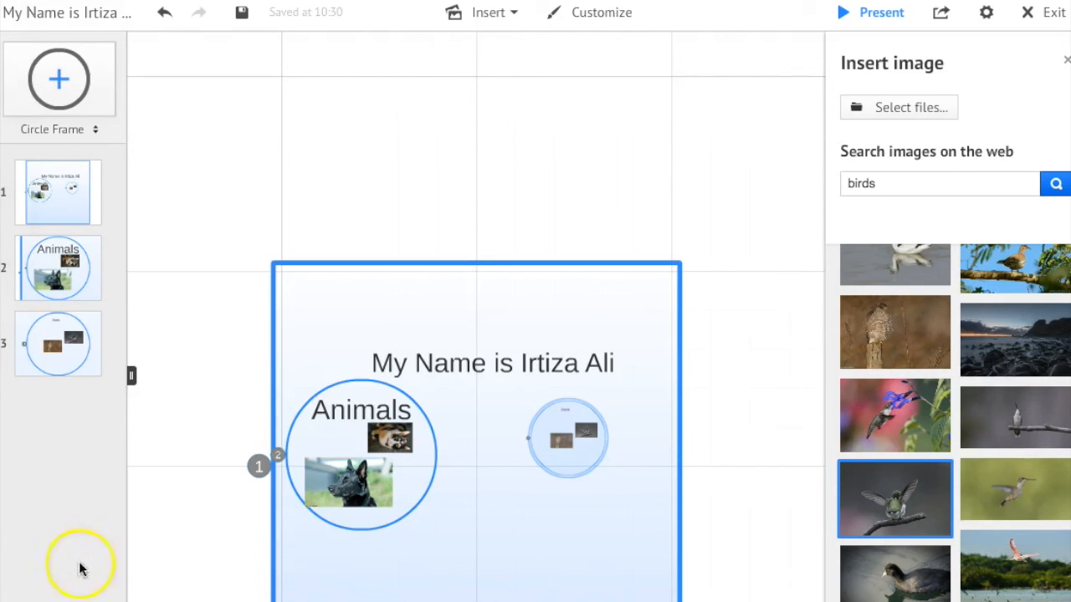